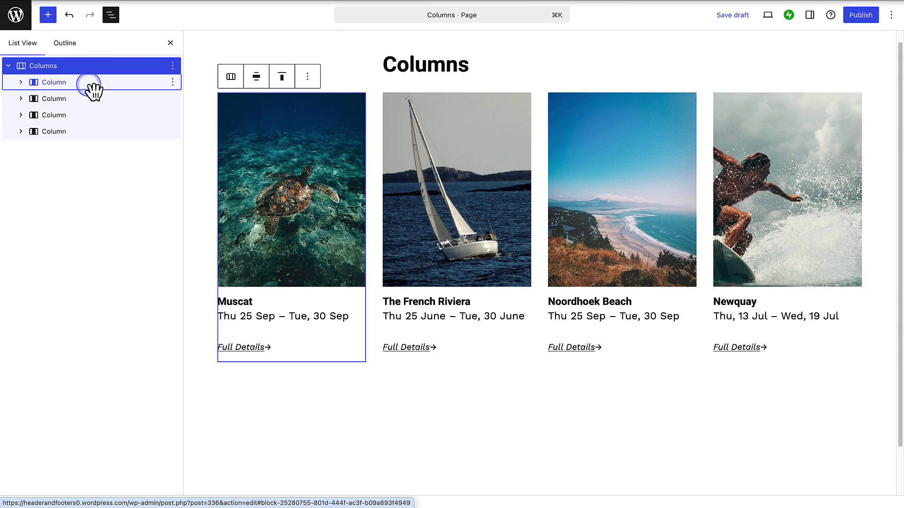
- Examine how the sample column layouts are built by expanding their nested blocks in the list view
left_click(89, 83)
left_click(20, 83)
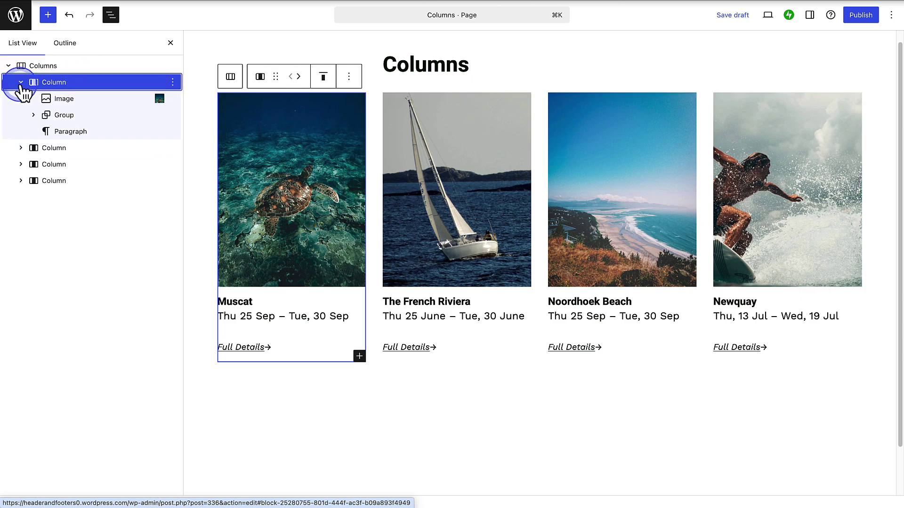
left_click(142, 85)
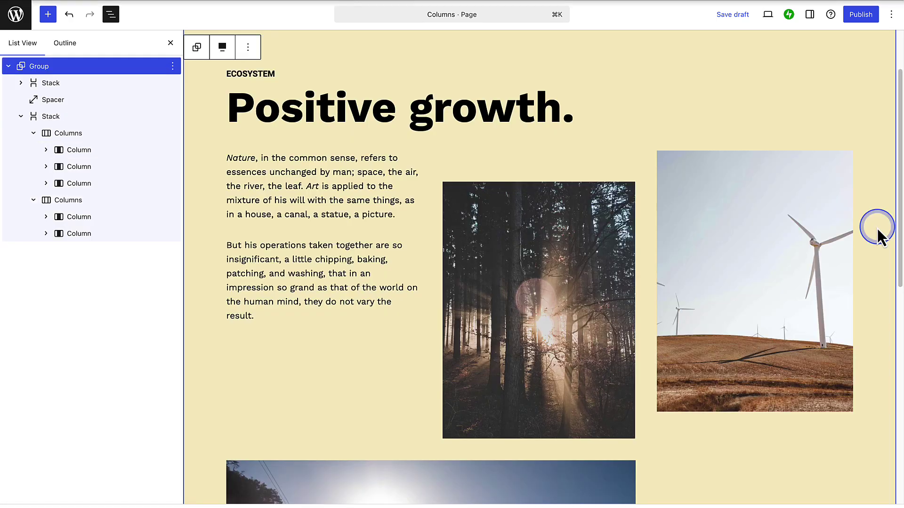
scroll(879, 233, "down", 3)
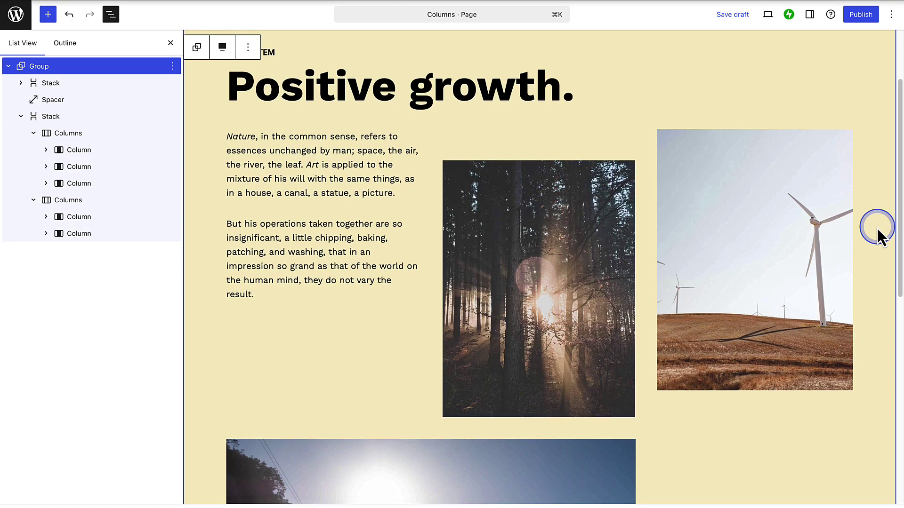
scroll(879, 233, "down", 4)
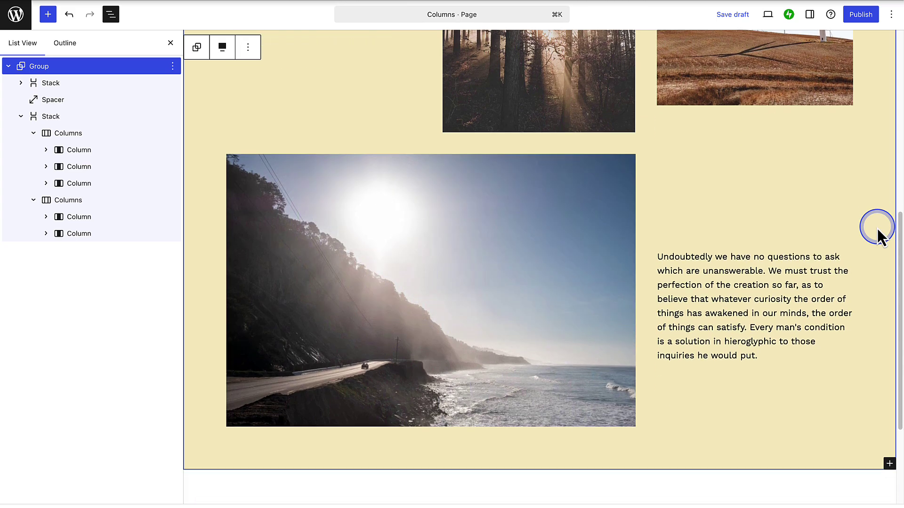
left_click(150, 70)
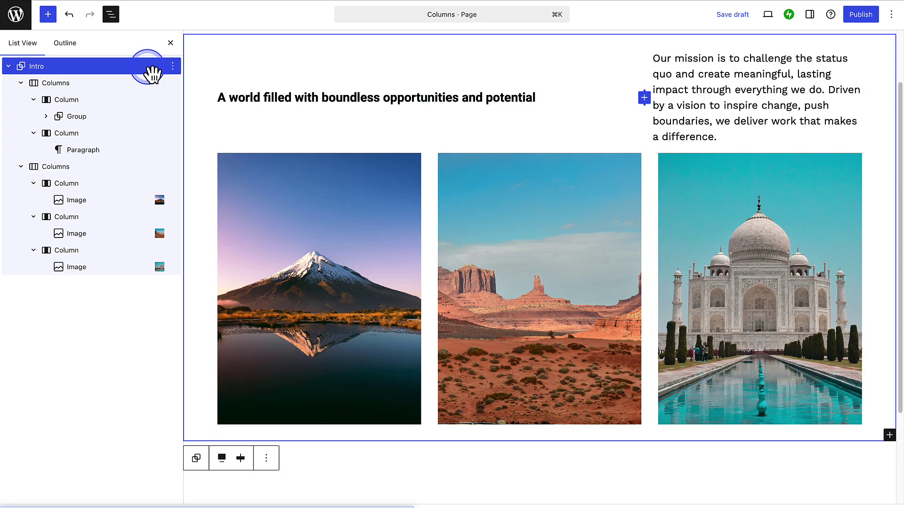
left_click(144, 118)
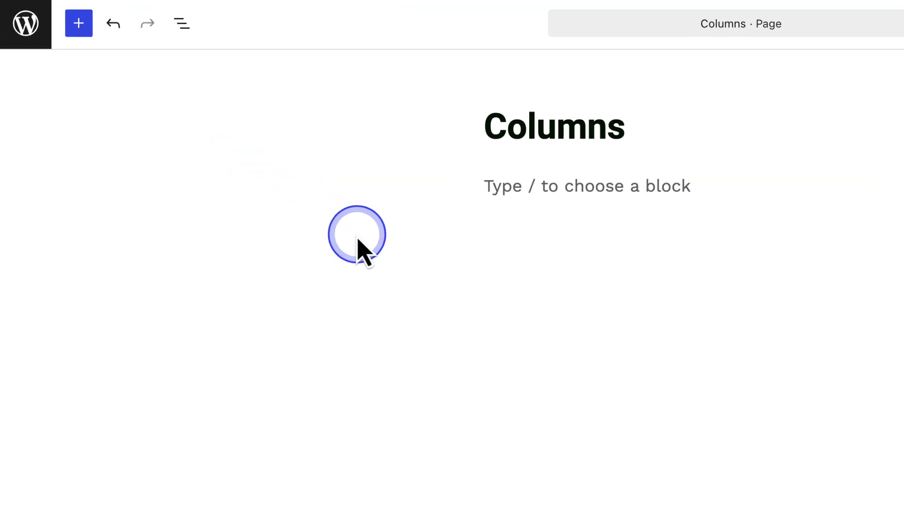
- Search the block library for "Columns" and close the library without inserting anything
left_click(87, 27)
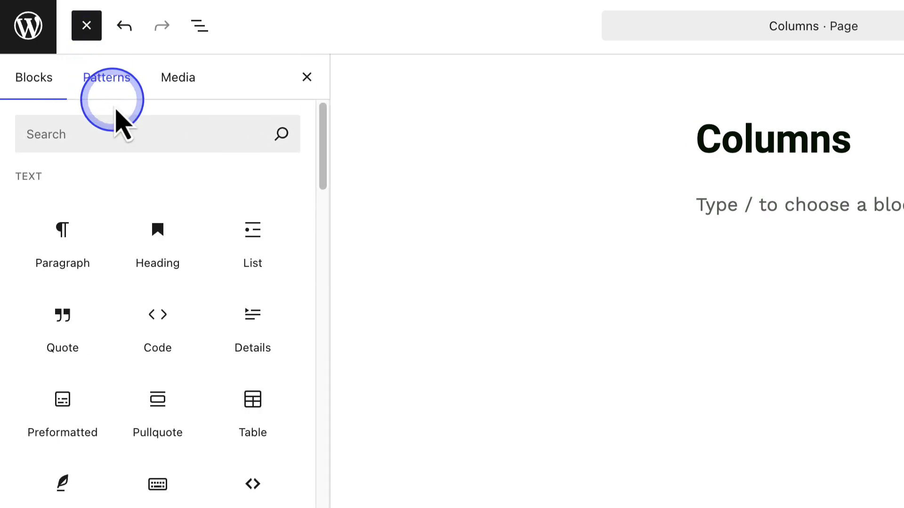
left_click(134, 125)
type("Columns")
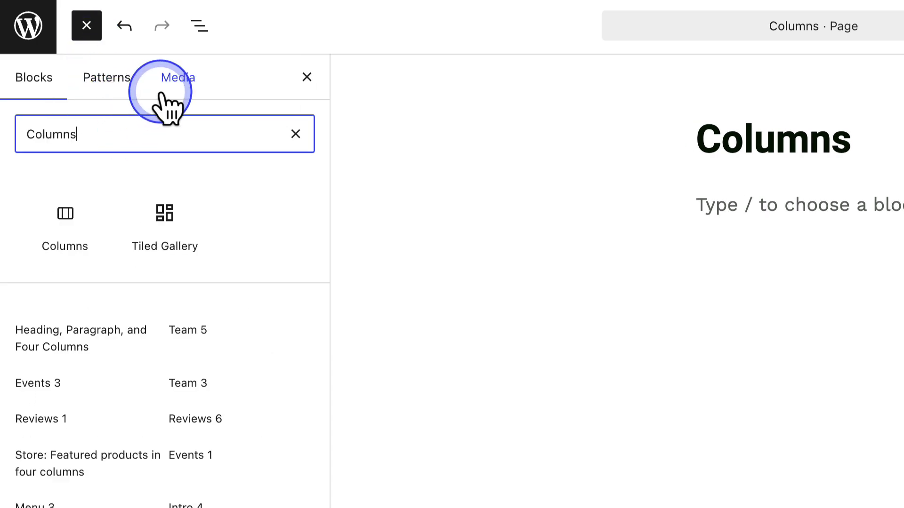
mouse_move(61, 220)
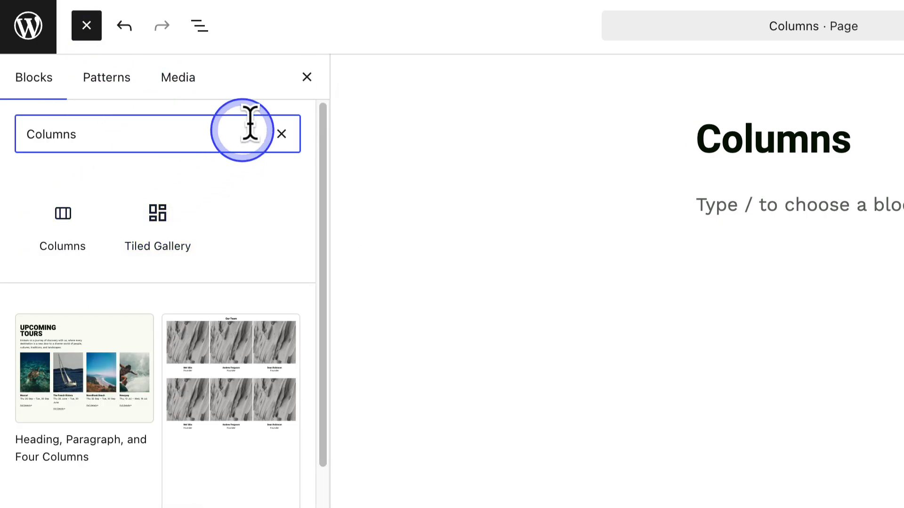
left_click(307, 75)
- Insert a Columns block in the empty paragraph below the page title with the 33 / 33 / 33 layout
left_click(291, 110)
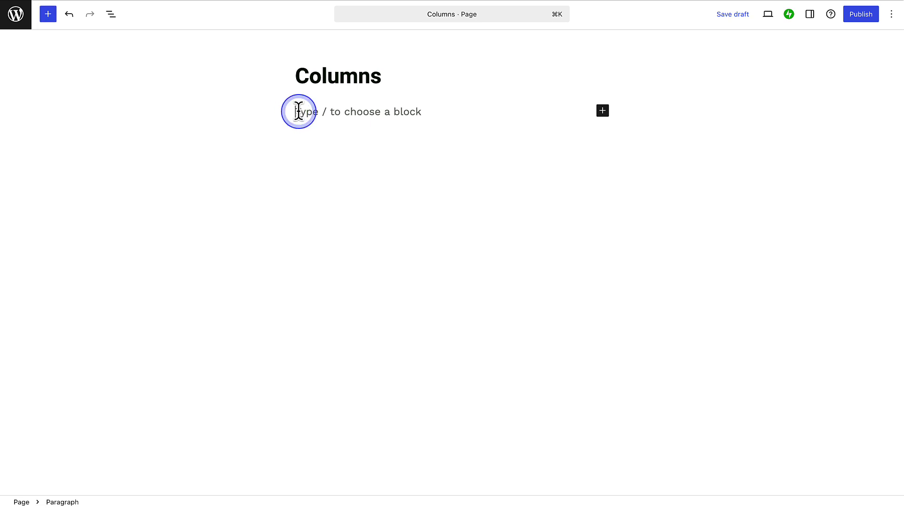
type("/Columns")
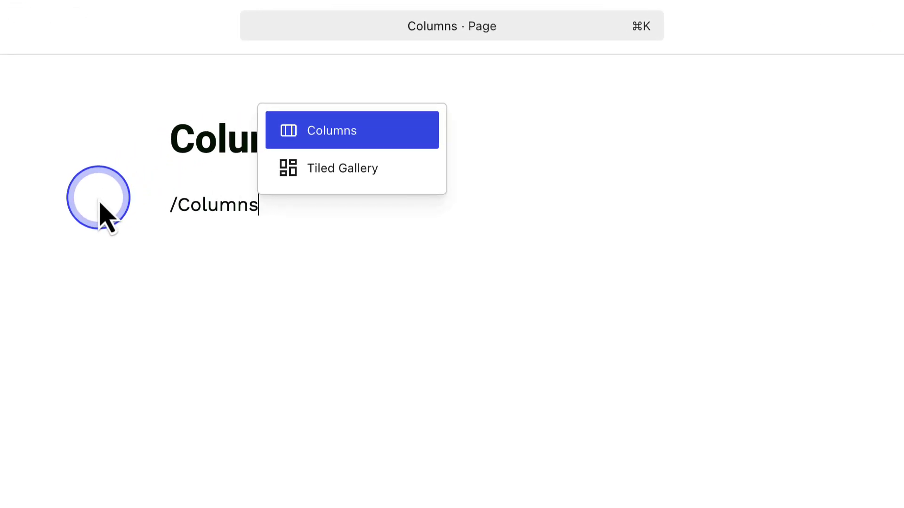
left_click(306, 135)
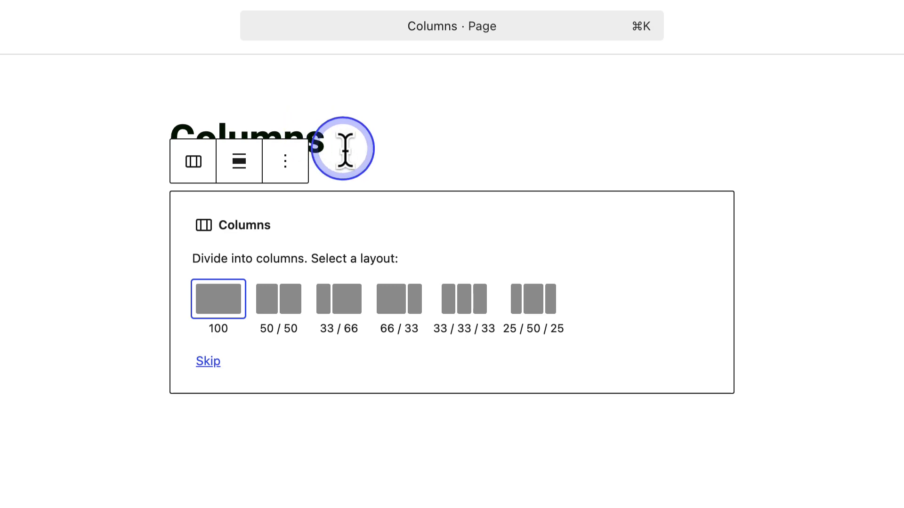
left_click(462, 306)
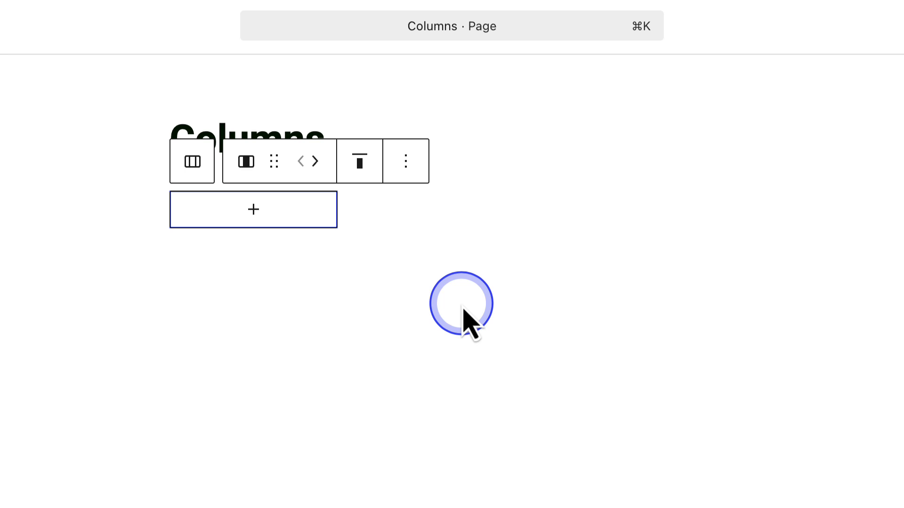
- Select the whole Columns block and set its alignment to Wide width
left_click(193, 162)
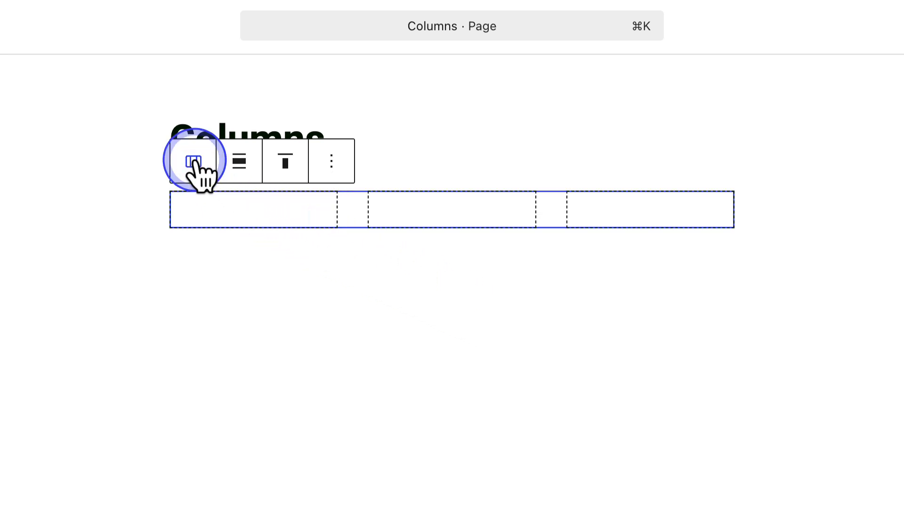
left_click(240, 162)
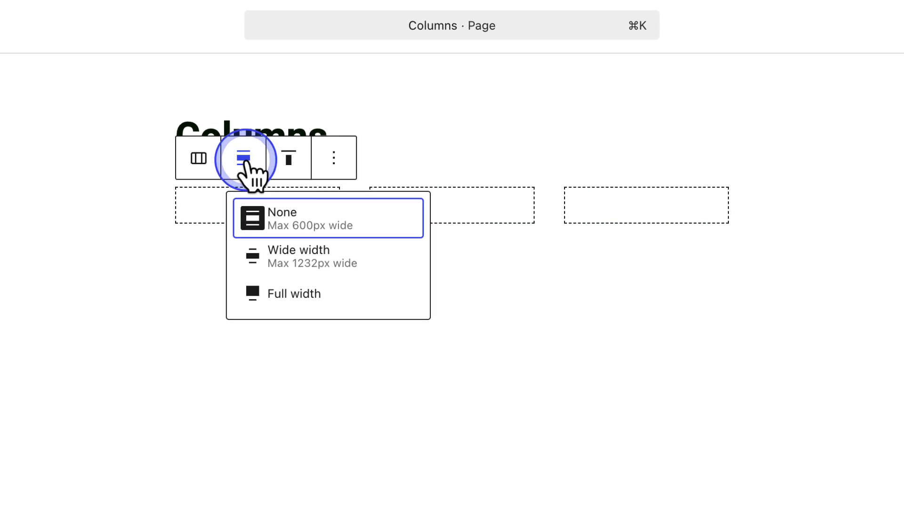
left_click(263, 254)
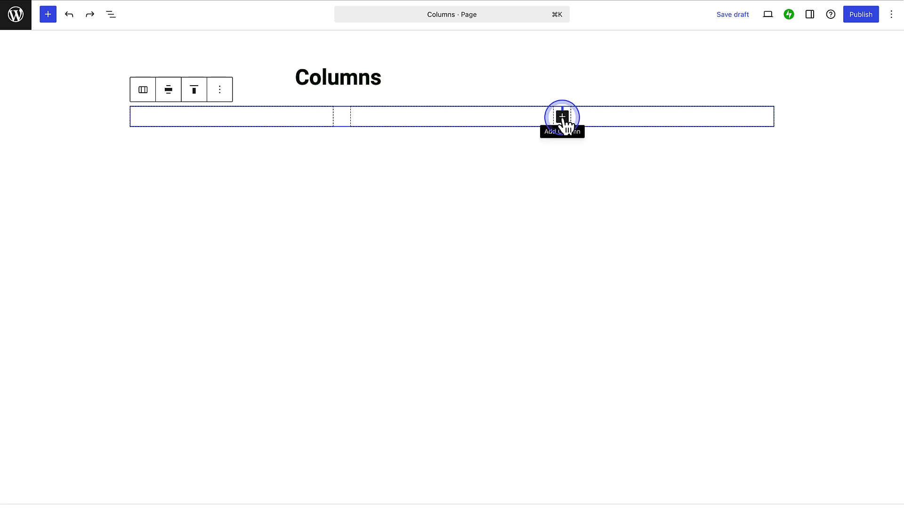
- Try to add a fourth column between the second and third columns
left_click(562, 118)
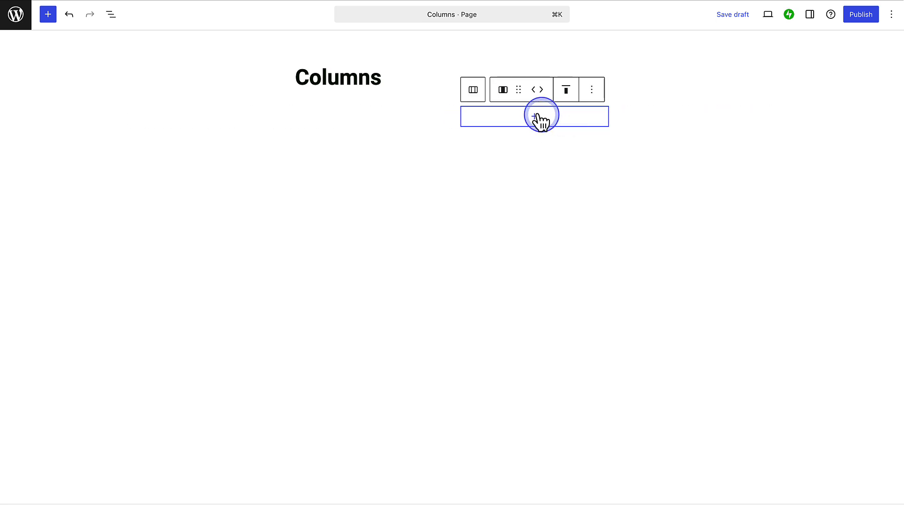
left_click(473, 91)
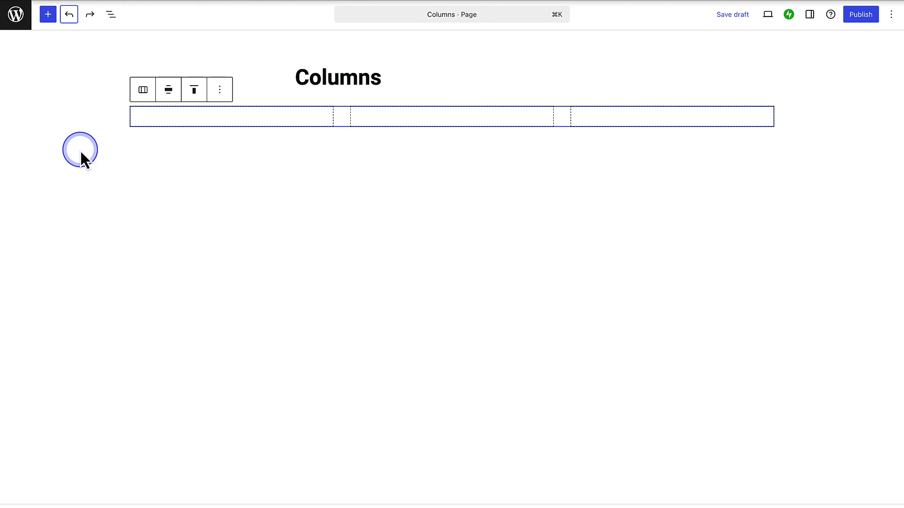
- Add a Heading block reading "Taj Mahal" in the first column and start a new block below it
left_click(198, 124)
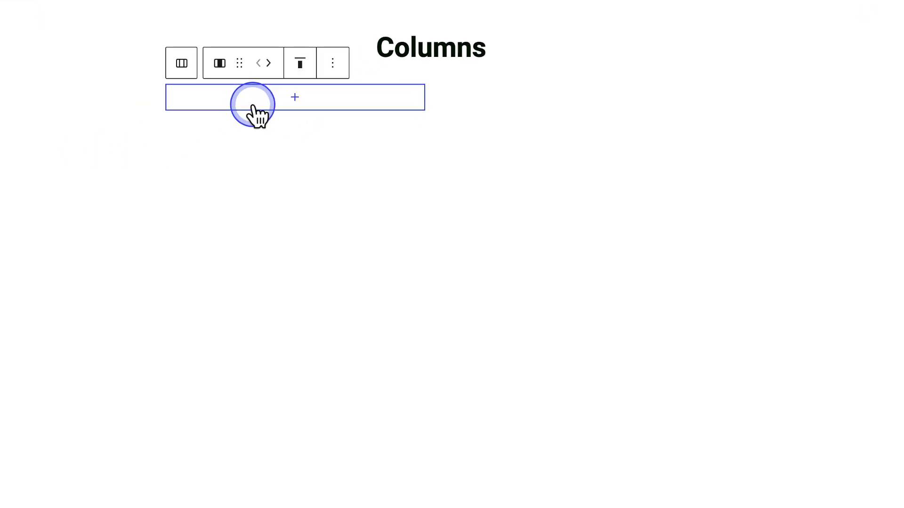
left_click(296, 97)
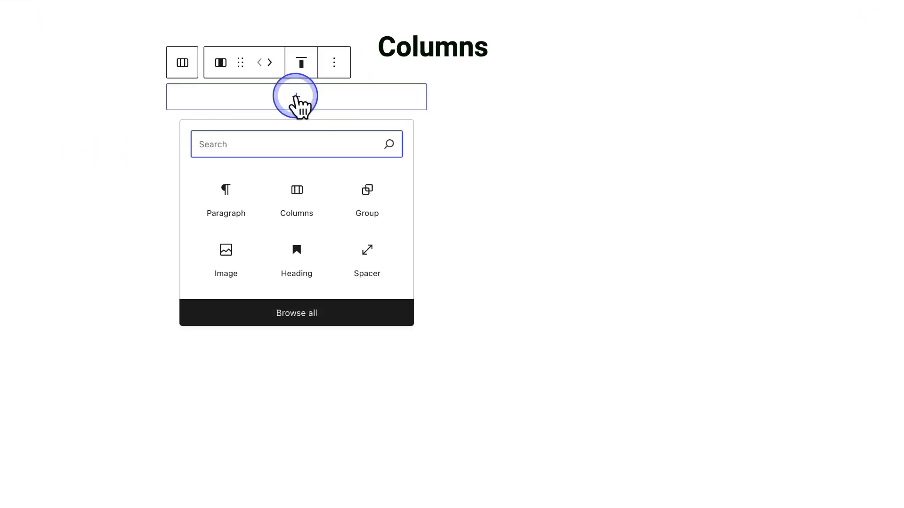
type("Heading")
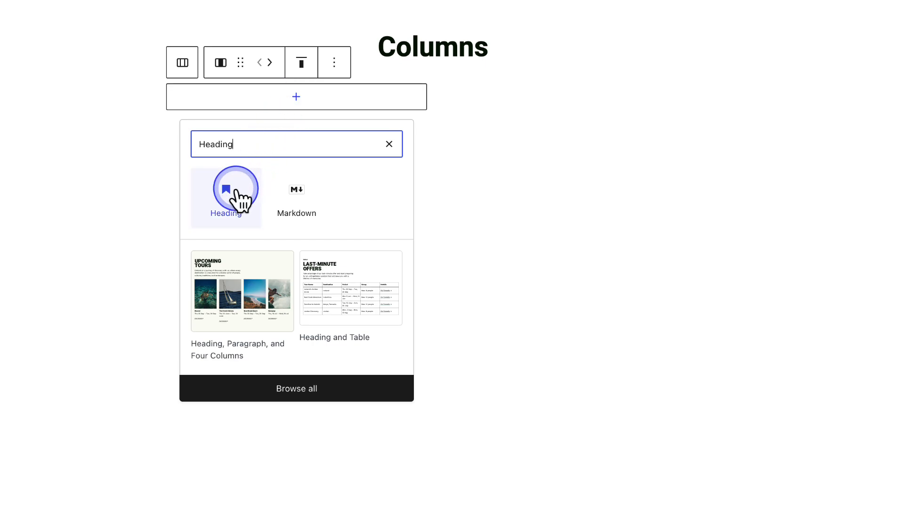
left_click(236, 191)
type("Taj Mahal")
key("Return")
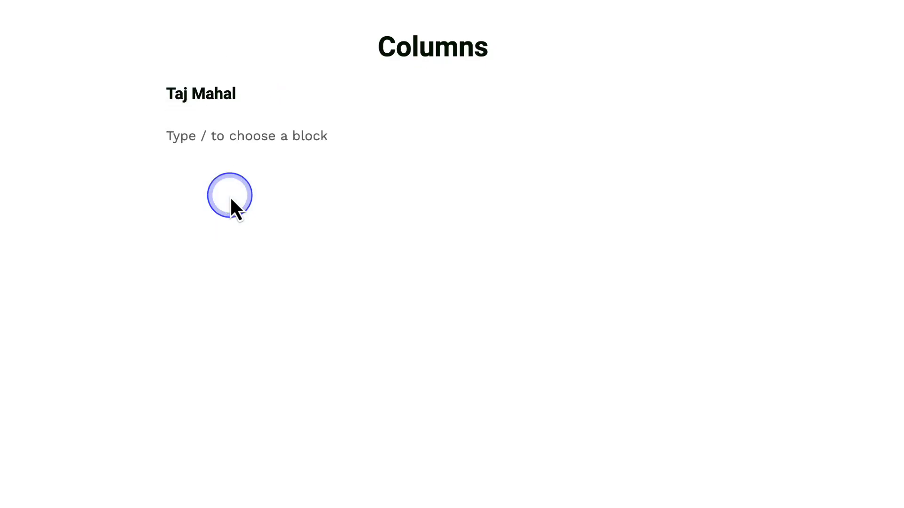
- Insert an Image block below the heading with the Taj Mahal picture from the media library
type("/image")
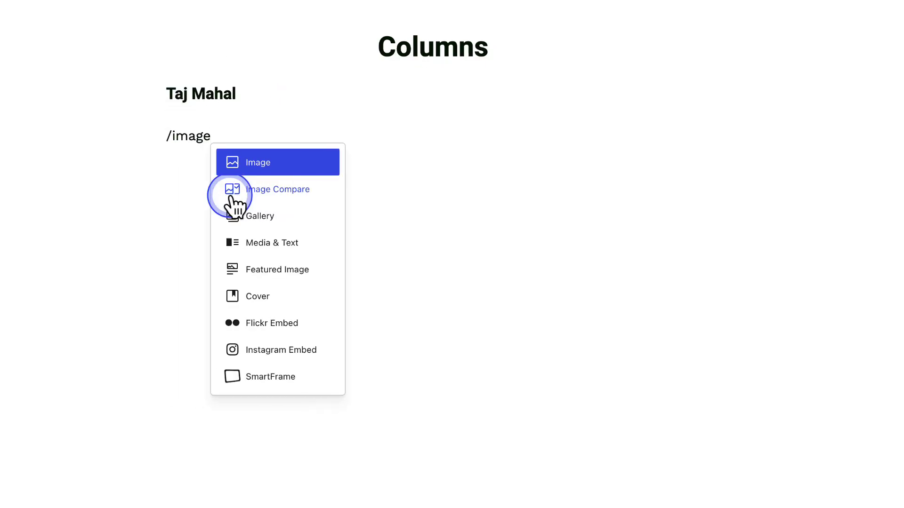
left_click(264, 171)
left_click(292, 225)
left_click(250, 260)
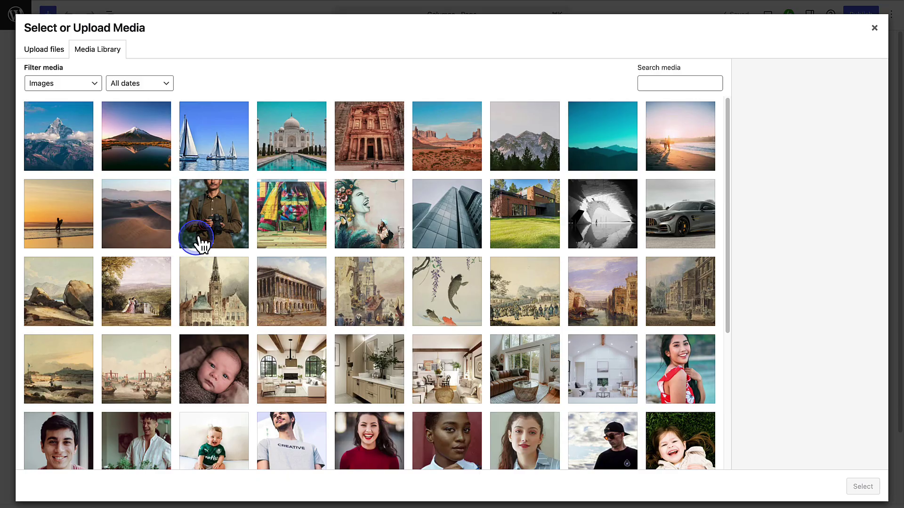
left_click(288, 153)
left_click(862, 486)
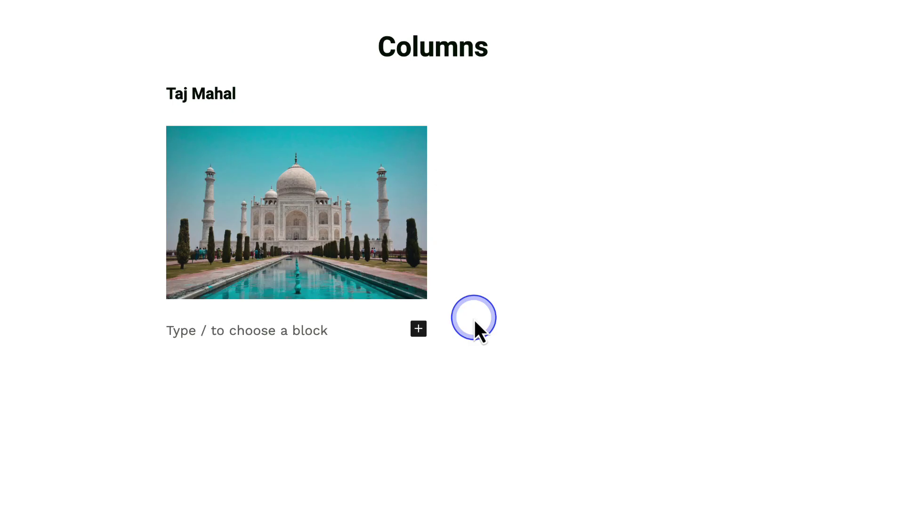
- Write below the image: "Discover the timeless beauty of the Taj Mahal—a breathtaking symbol of love and architectural wonder that leaves every visitor in awe."
type("Discover the timeless beauty of the Taj Mahal—a breathtaking symbol of love and architectural wonder that leaves every visitor in awe.")
key("Return")
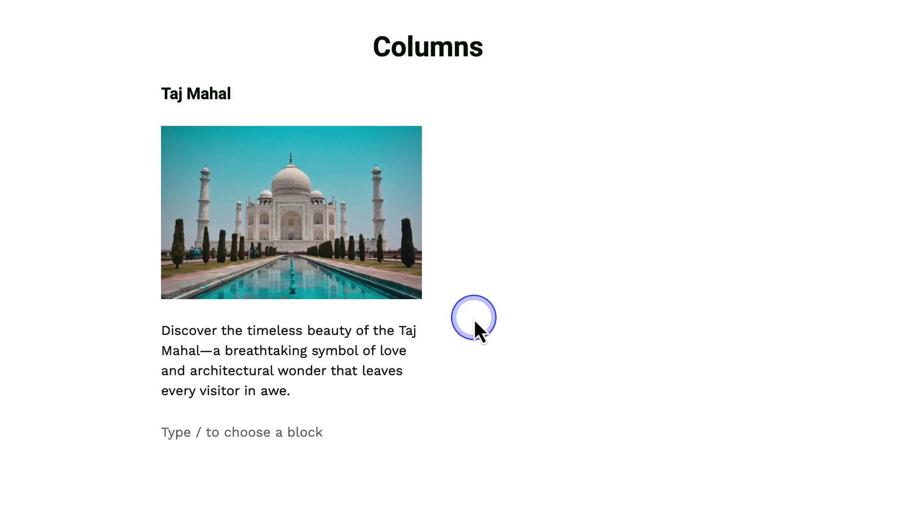
- Insert a Buttons block below the description and label its button "EXPLORE"
type("/buttons")
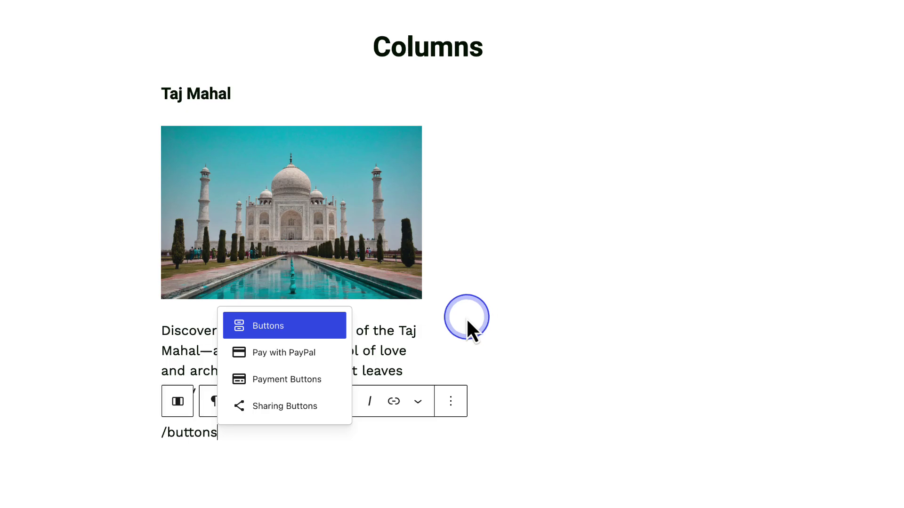
left_click(280, 324)
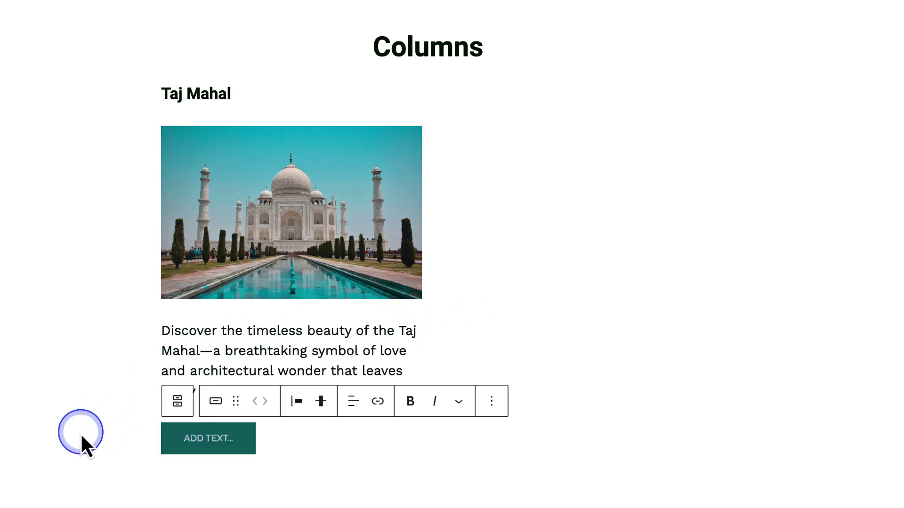
type("EXPLORE")
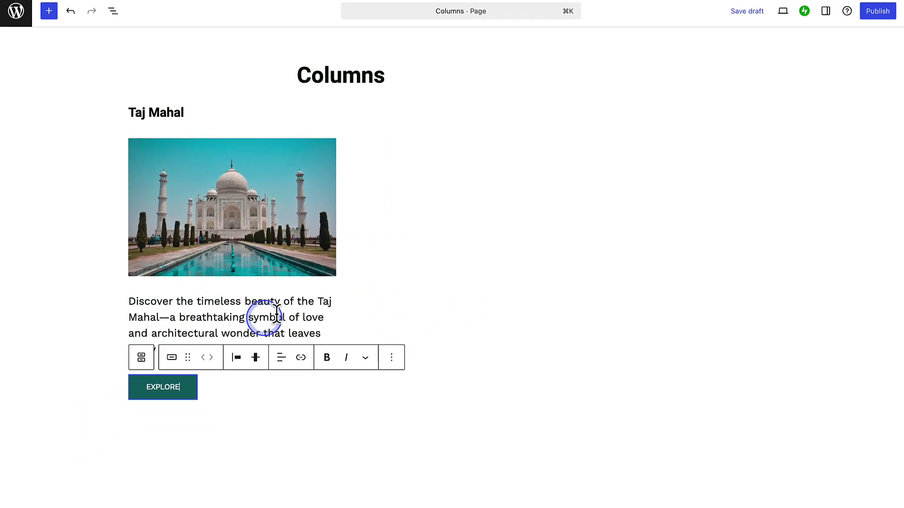
- Change the EXPLORE button's style to Outline and close the block settings
left_click(810, 14)
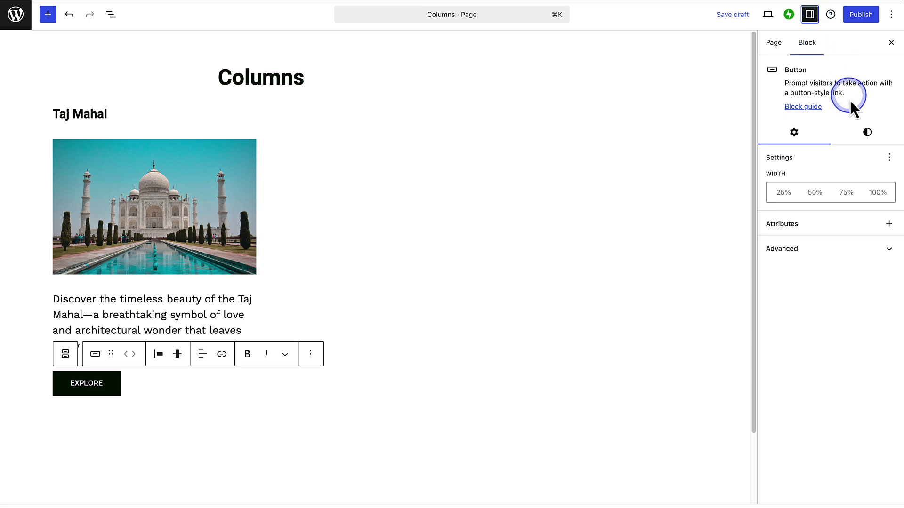
left_click(867, 132)
left_click(857, 183)
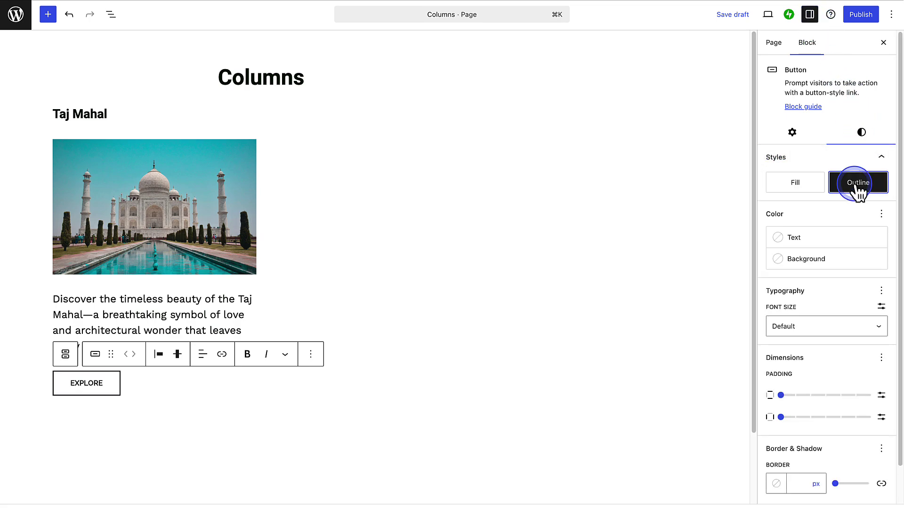
left_click(883, 42)
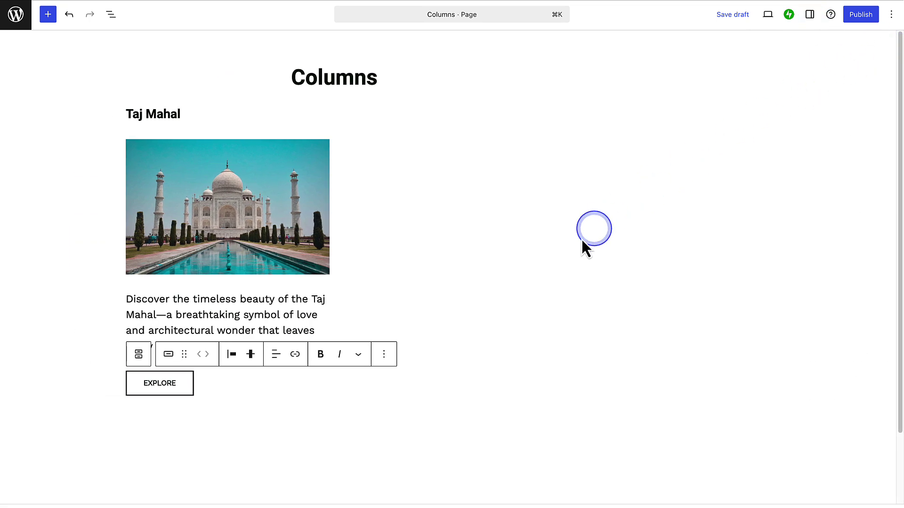
- Duplicate the entire first column containing the Taj Mahal content
left_click(329, 363)
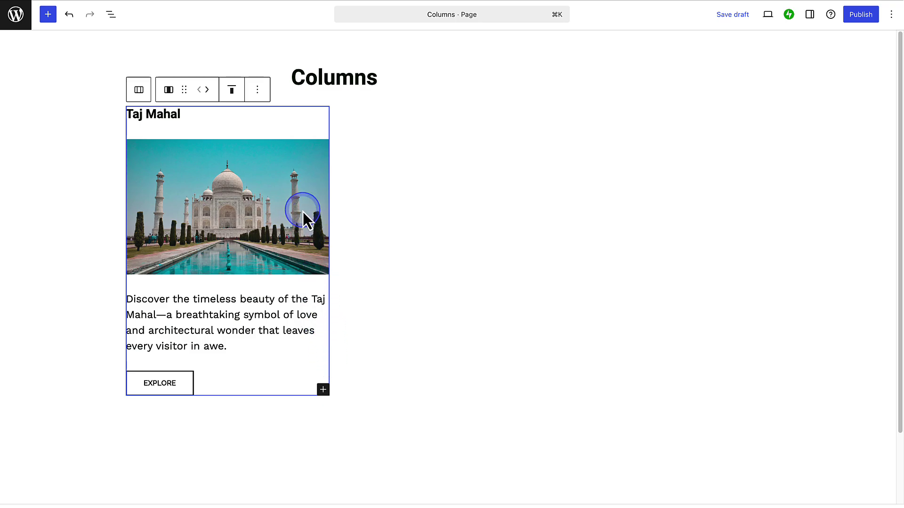
left_click(258, 90)
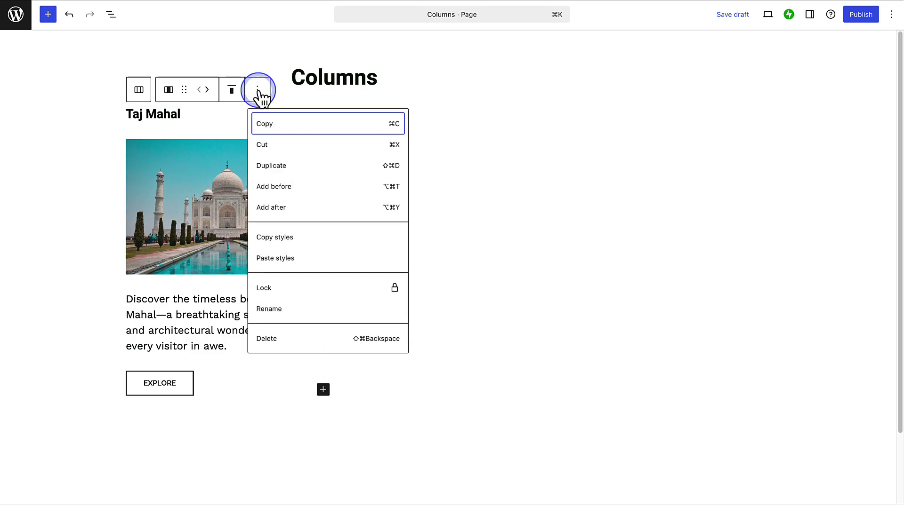
left_click(288, 169)
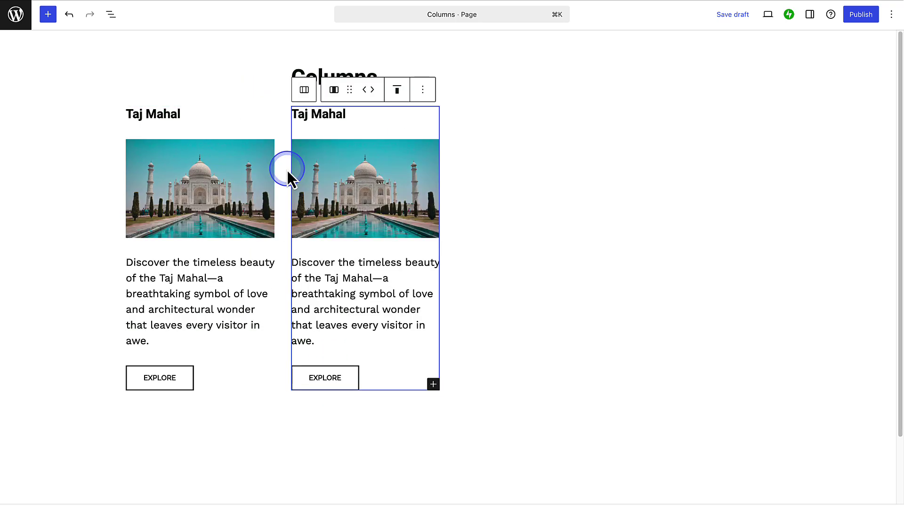
- Duplicate the second Taj Mahal column to make a third copy and delete the two empty columns beside it
left_click(423, 91)
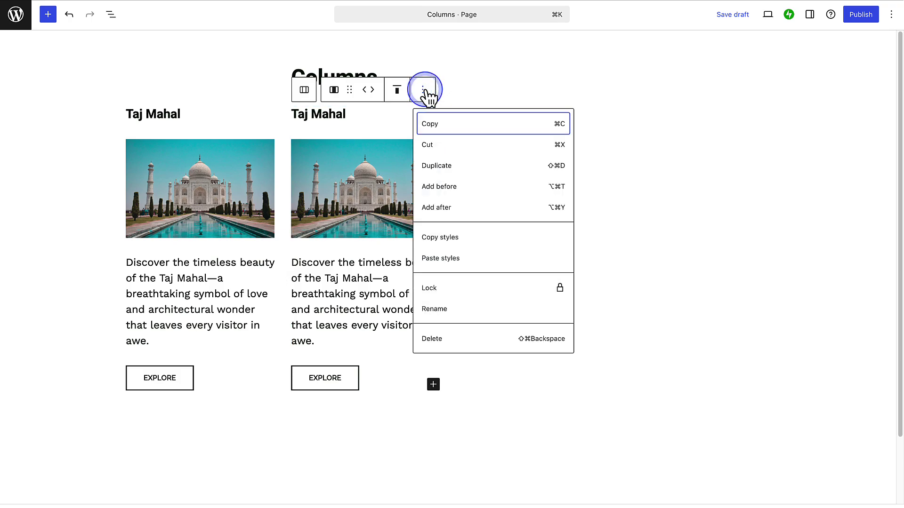
left_click(447, 167)
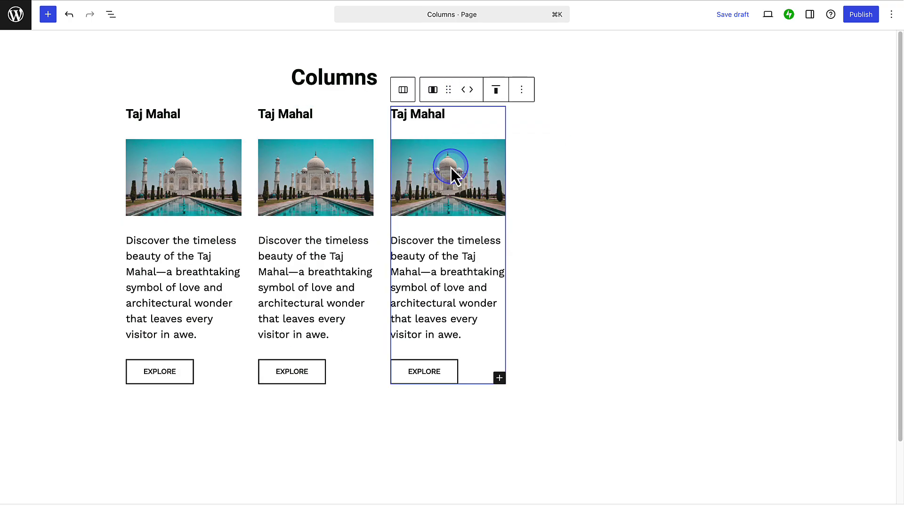
left_click(592, 192)
key("Delete")
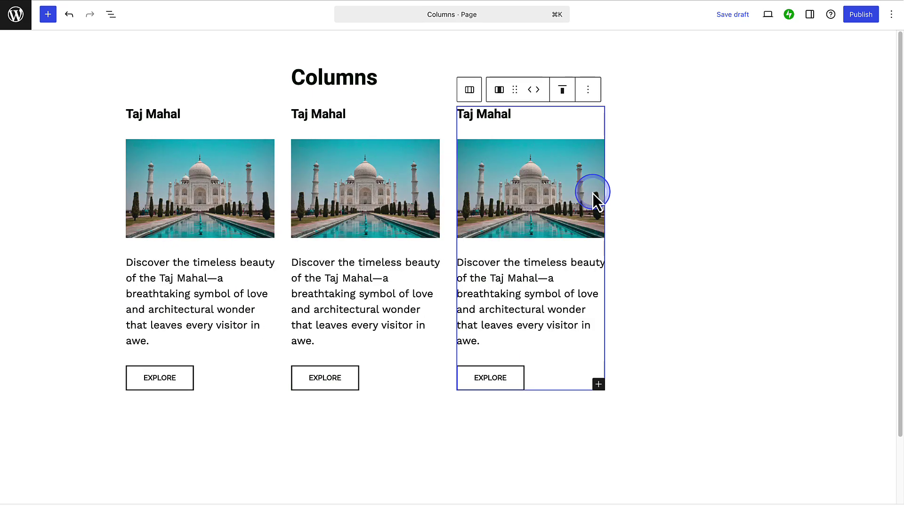
left_click(662, 193)
key("Delete")
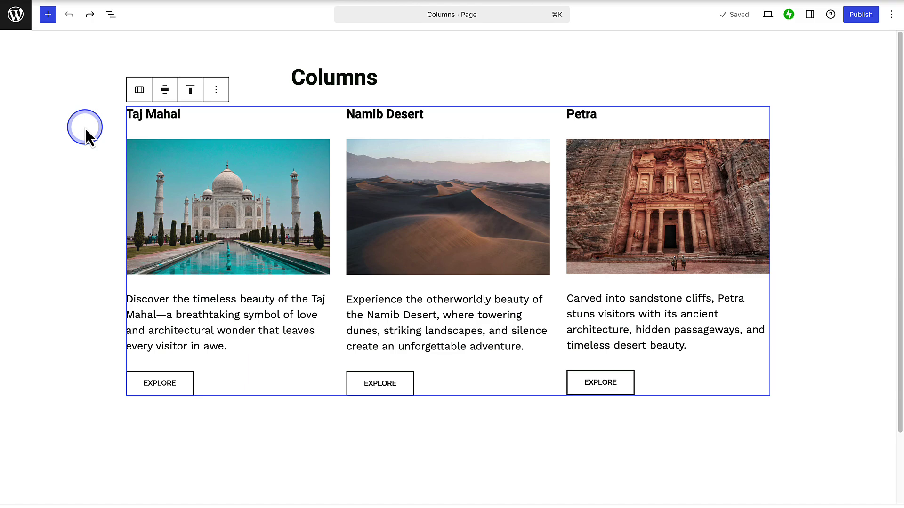
- Show the page's block structure, expand the Columns block and select its first two columns in turn
left_click(111, 15)
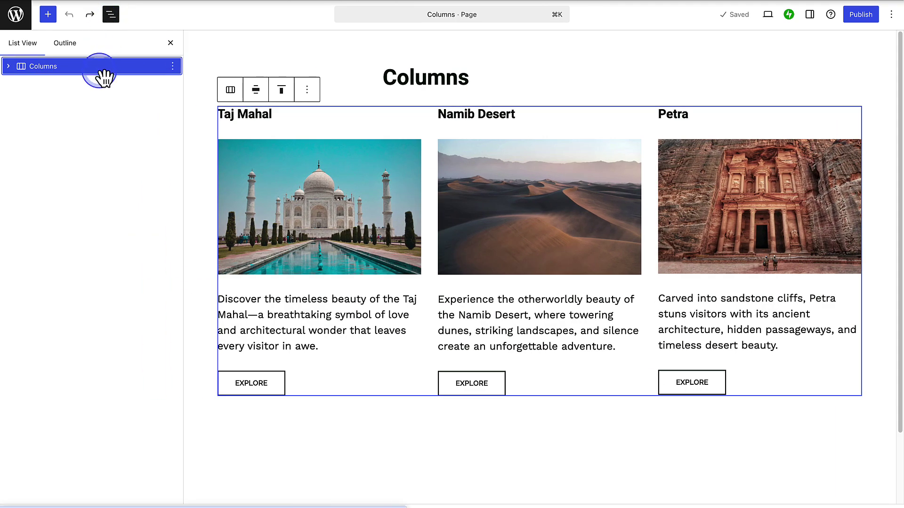
left_click(9, 66)
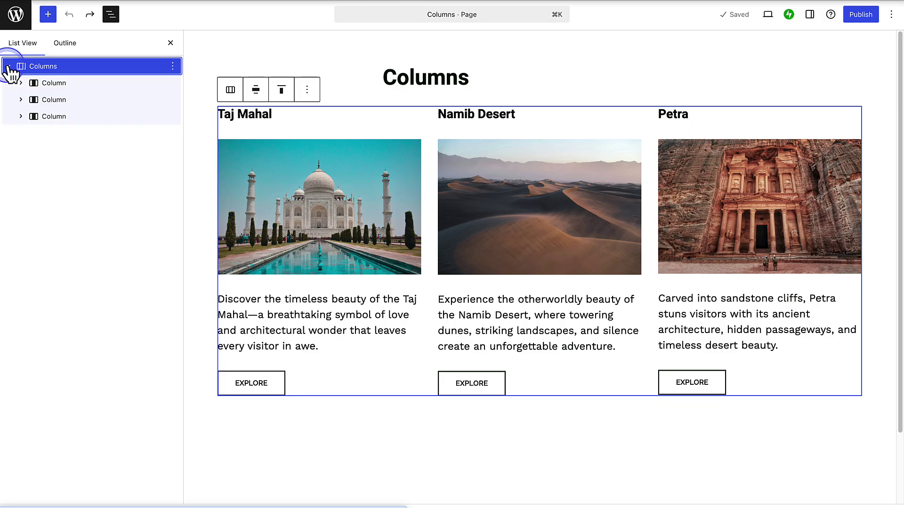
left_click(53, 86)
left_click(54, 100)
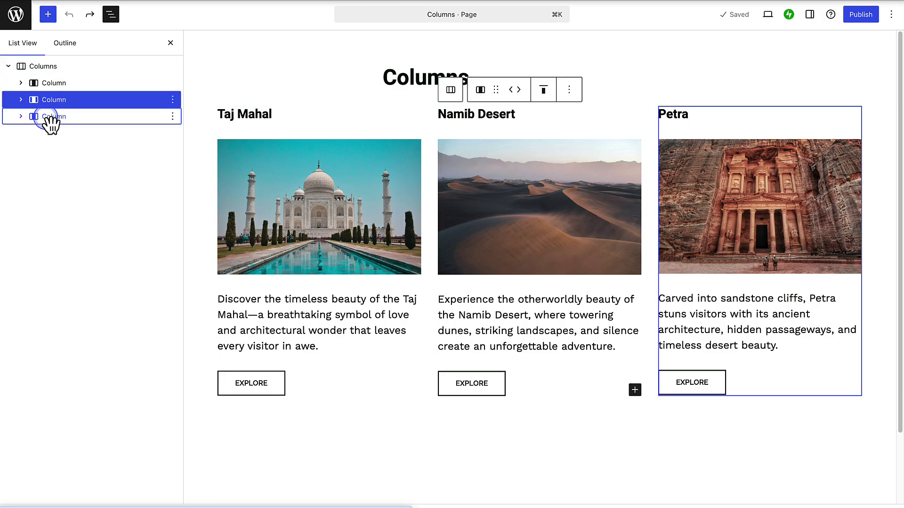
- Move the Petra column ahead of the Namib Desert column and back to last place
left_click(51, 118)
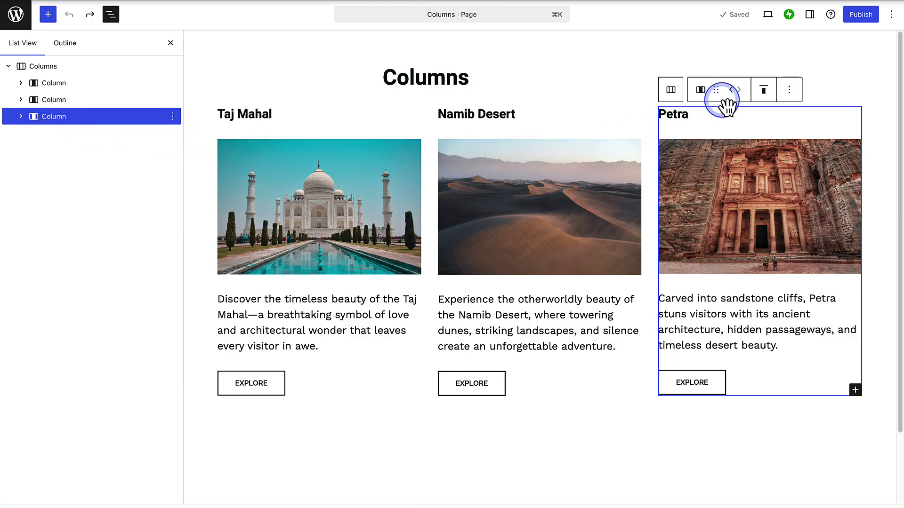
left_click(731, 90)
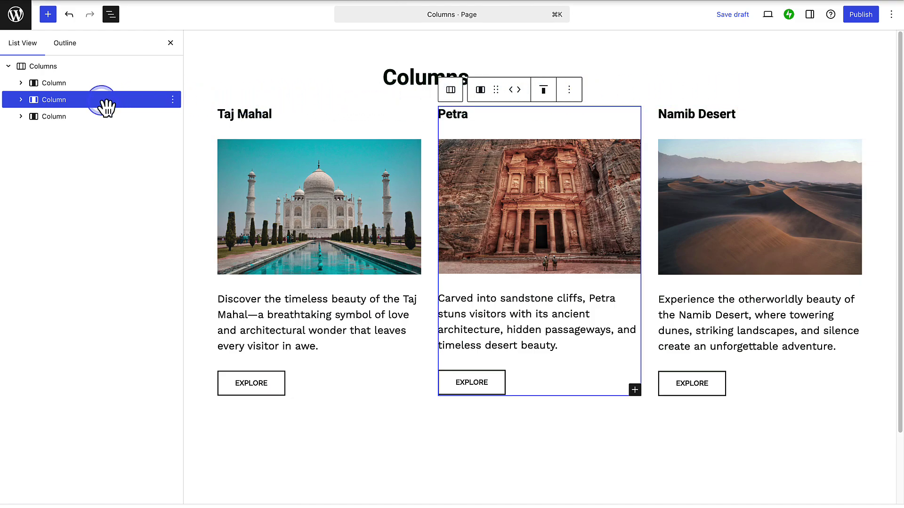
left_click_drag(103, 103, 97, 125)
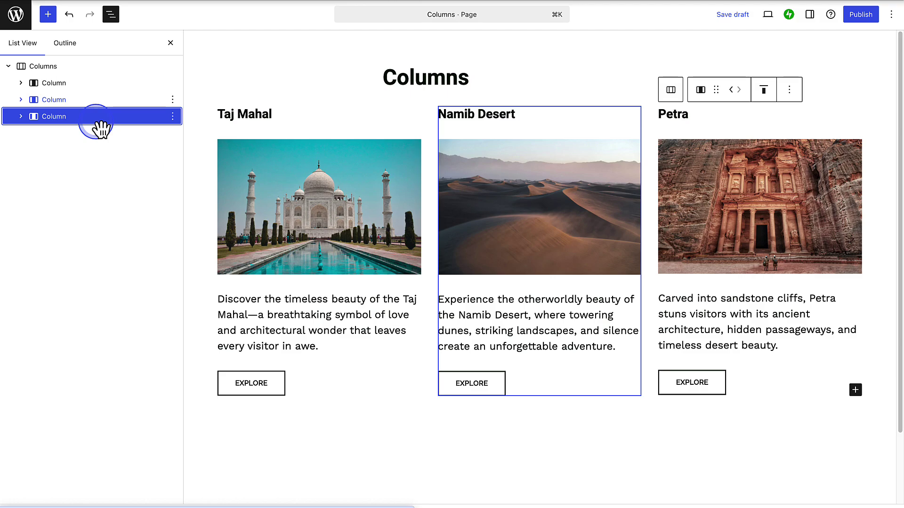
- Delete the Petra column and undo the deletion
left_click(172, 116)
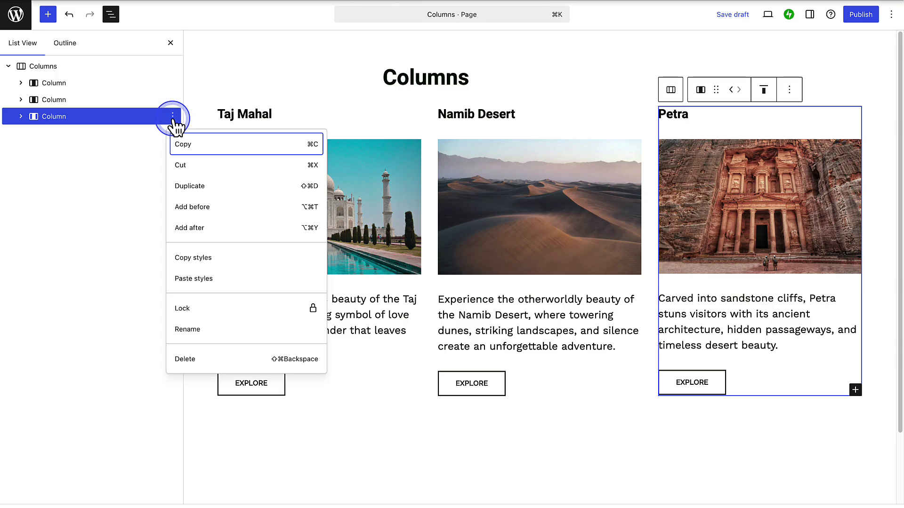
left_click(187, 360)
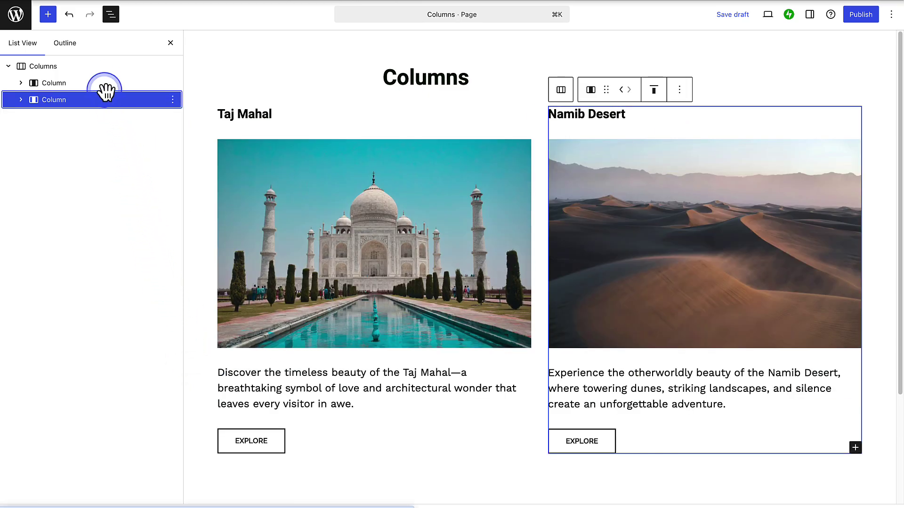
left_click(76, 19)
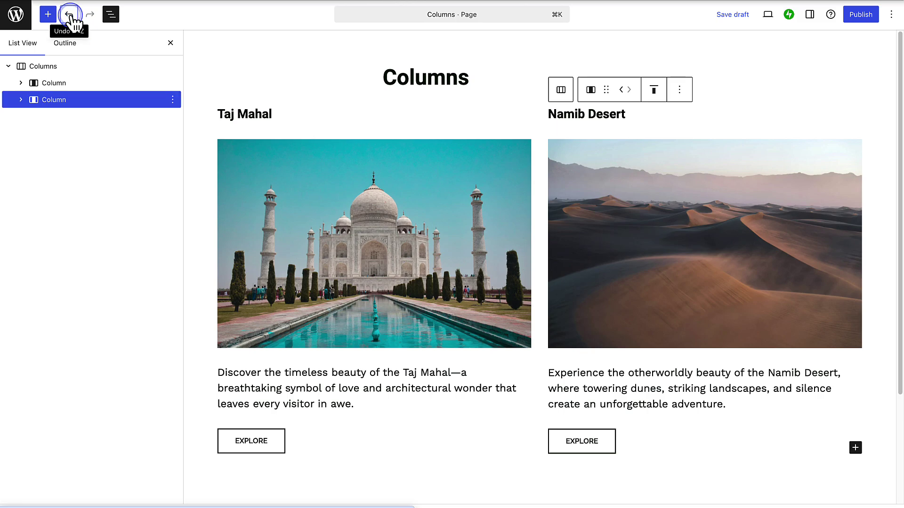
- Switch the Taj Mahal column's width unit to percent and try widths of 45% and 70%
left_click(56, 87)
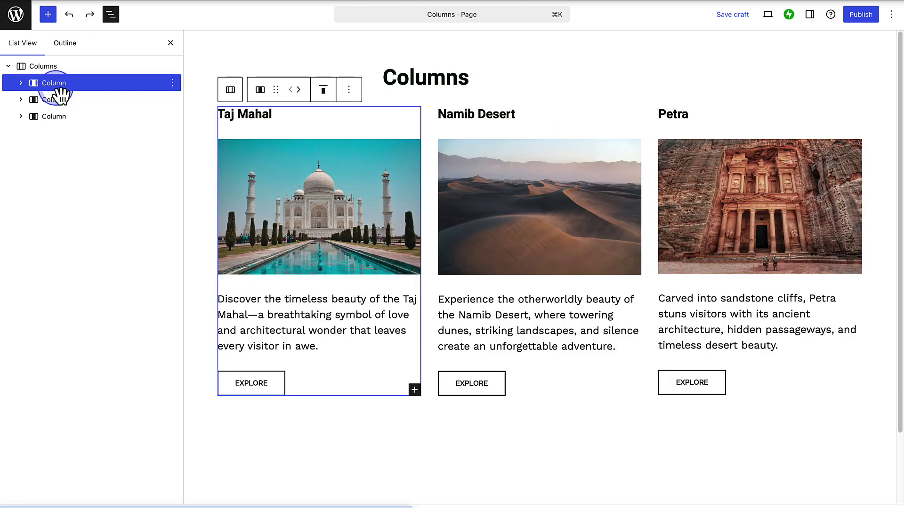
left_click(810, 14)
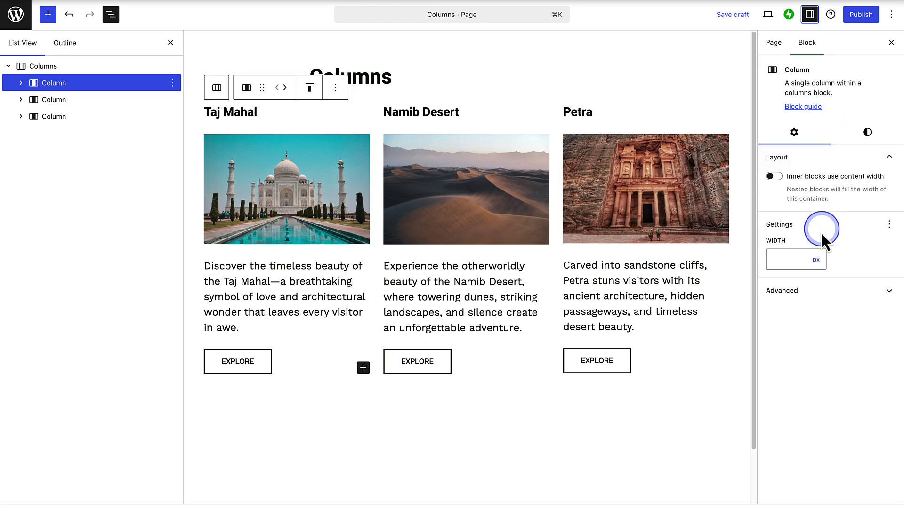
left_click(816, 261)
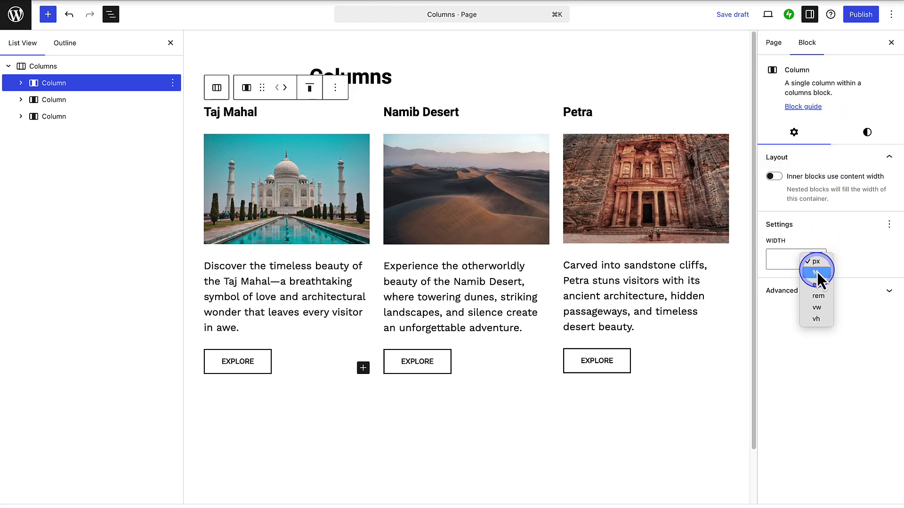
left_click(816, 273)
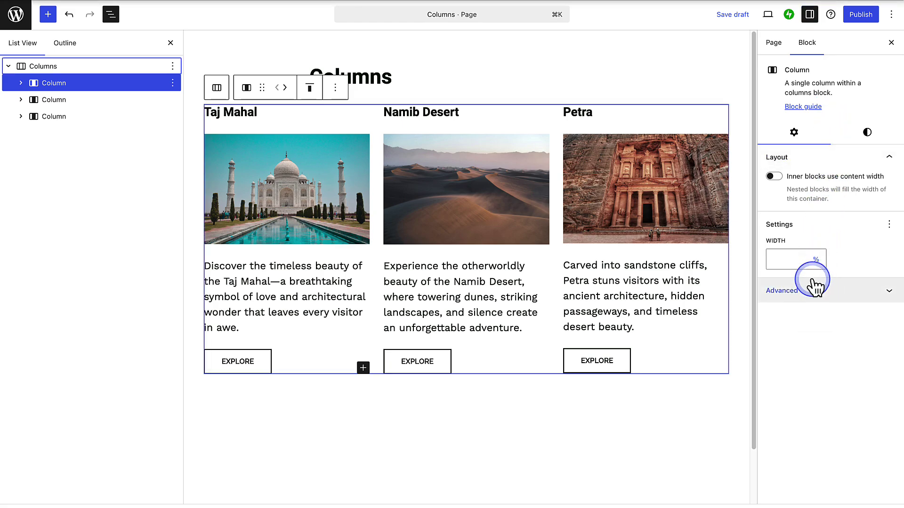
left_click(781, 261)
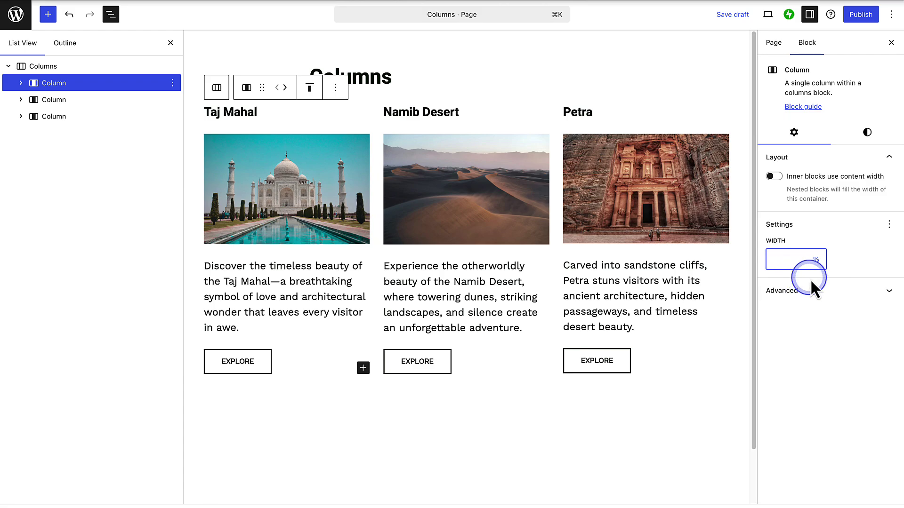
type("45")
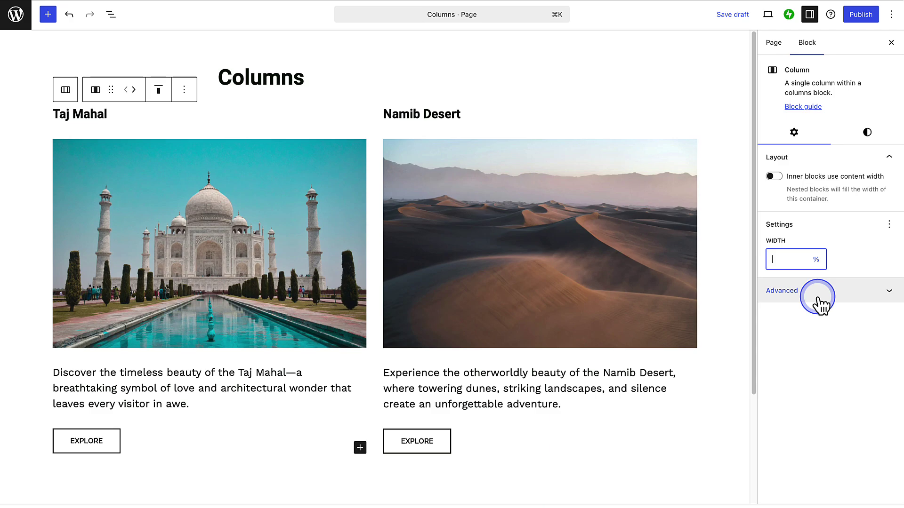
type("70")
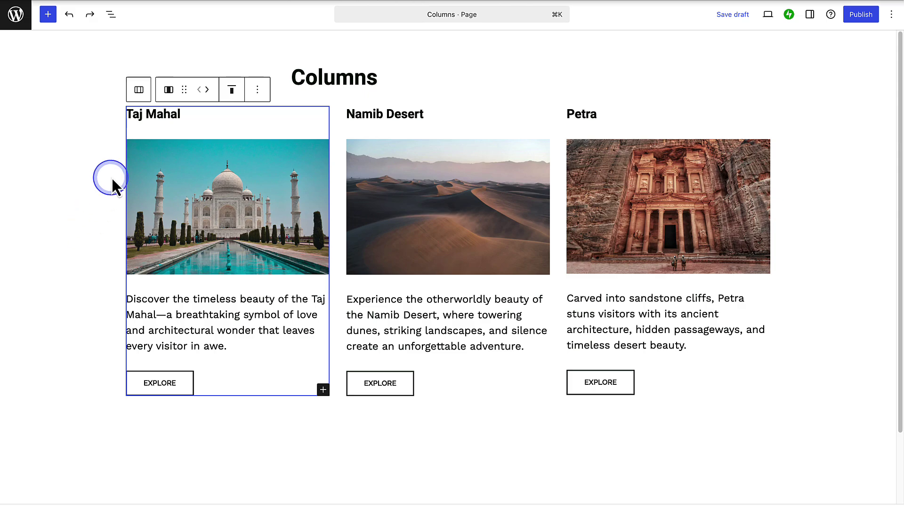
- Select the parent Columns block and open its settings at the column count and Stack on mobile options
left_click(140, 89)
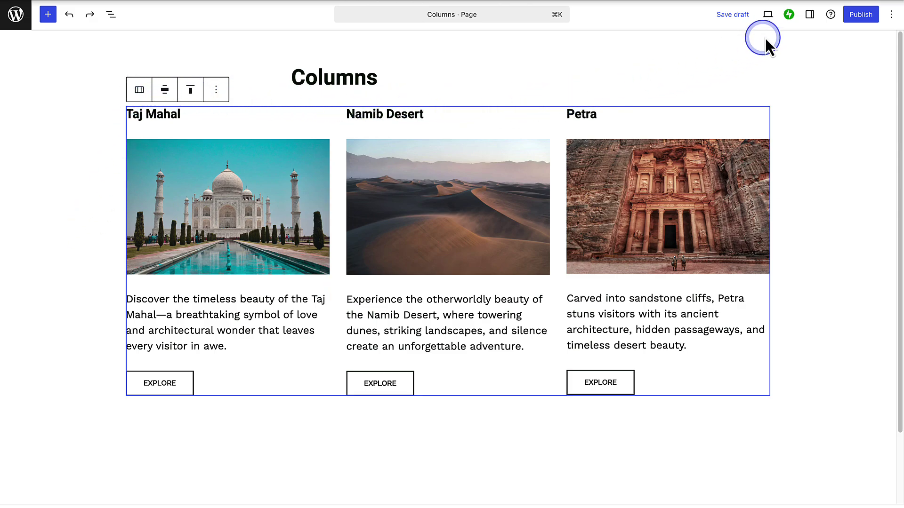
left_click(810, 14)
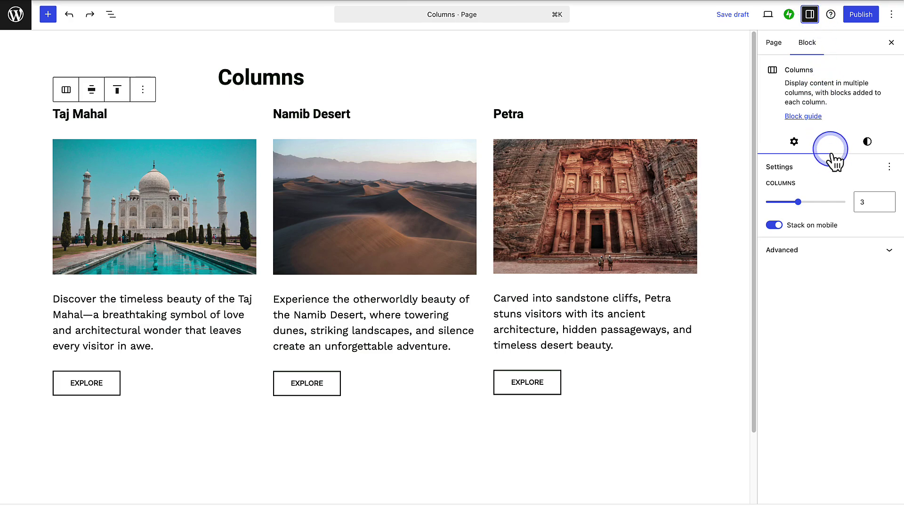
left_click_drag(807, 201, 828, 204)
double_click(886, 204)
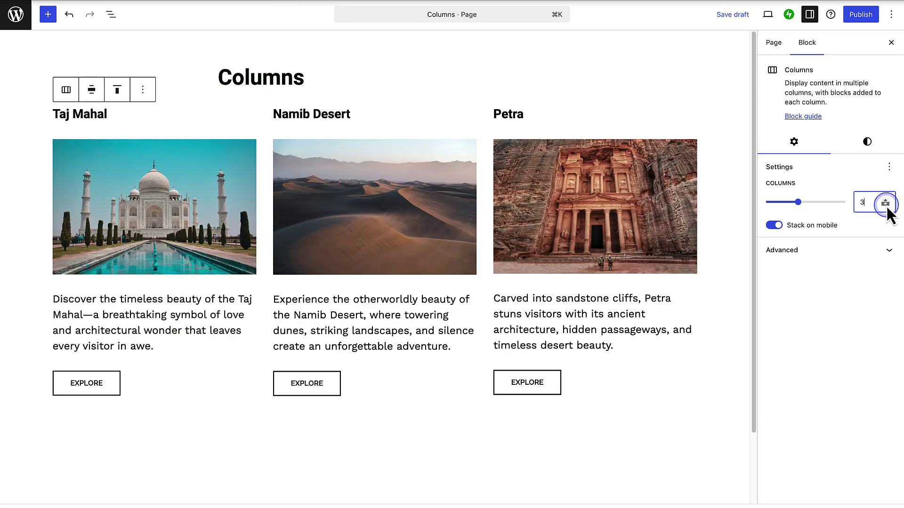
left_click(777, 226)
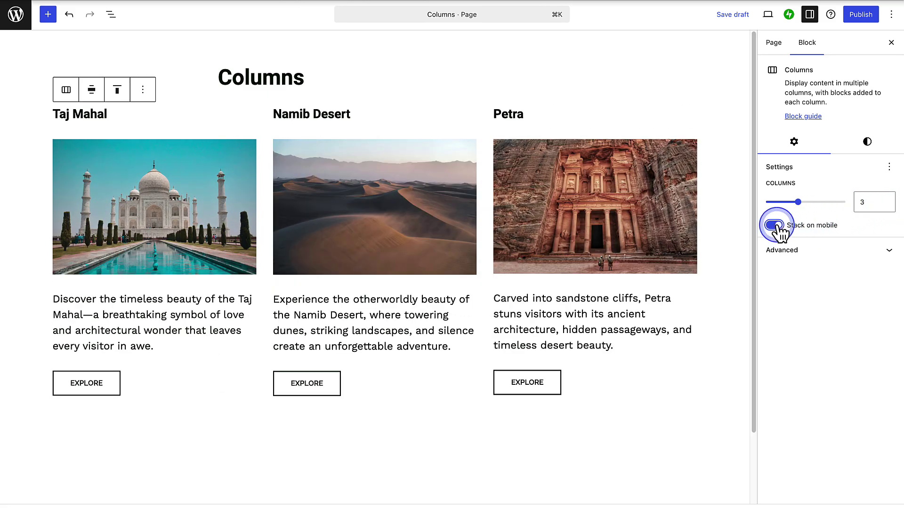
- Preview the page's Mobile layout with Stack on mobile enabled and look through the columns
left_click(768, 15)
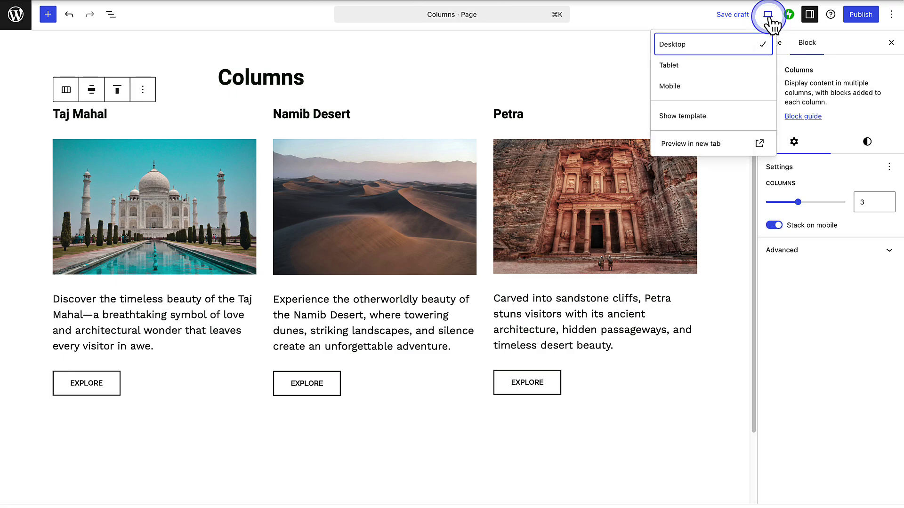
left_click(742, 87)
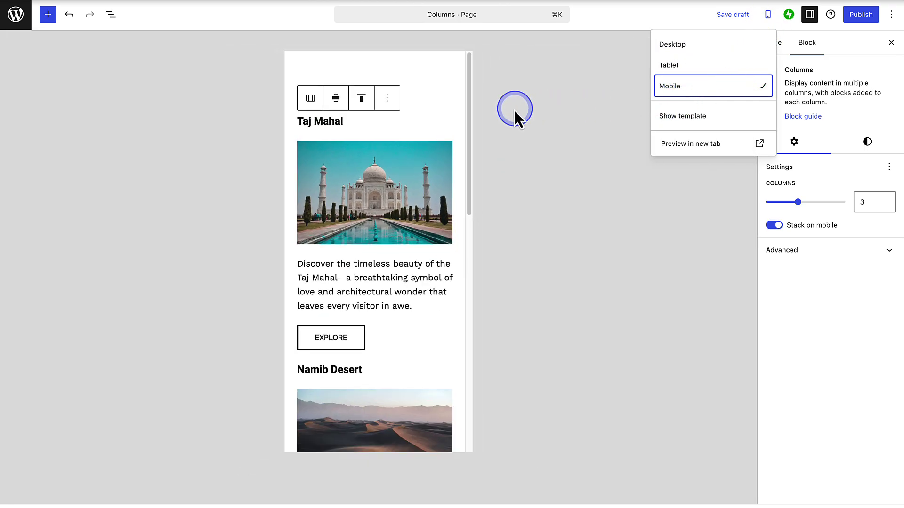
left_click_drag(468, 108, 475, 216)
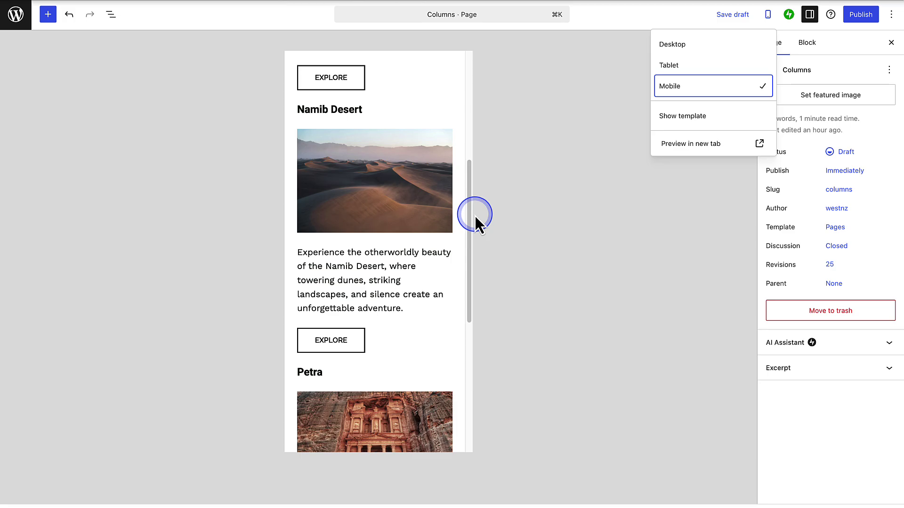
- Turn off Stack on mobile for the Columns block and preview the Mobile layout again
left_click(730, 230)
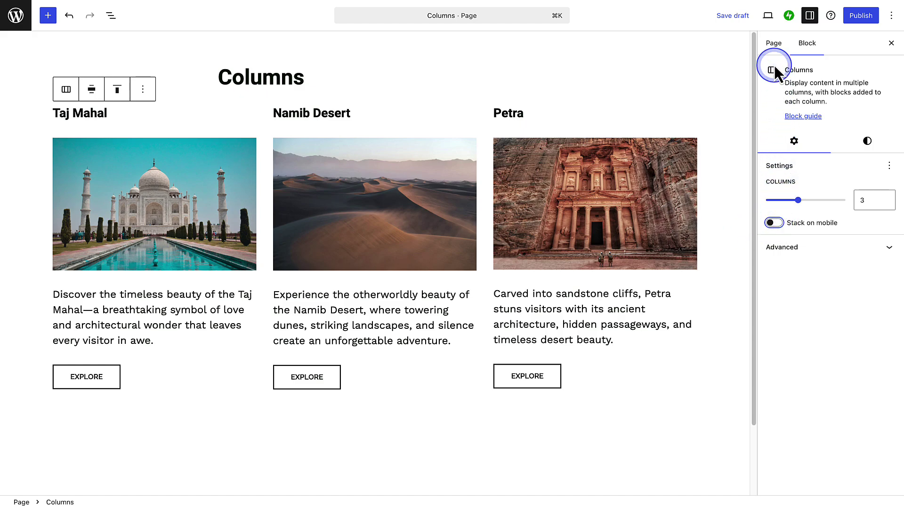
left_click(767, 17)
left_click(722, 84)
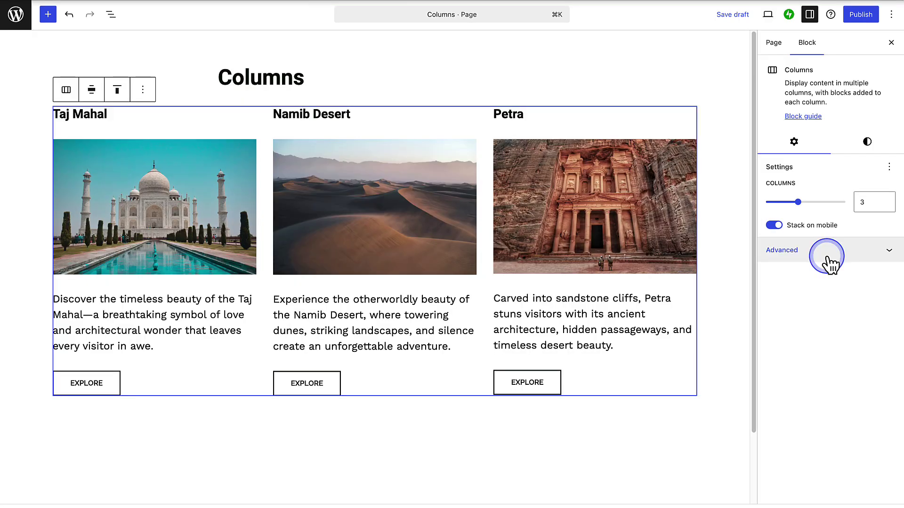
- Set the Columns block's background to the theme's Secondary color, #FAFBF3
left_click(864, 143)
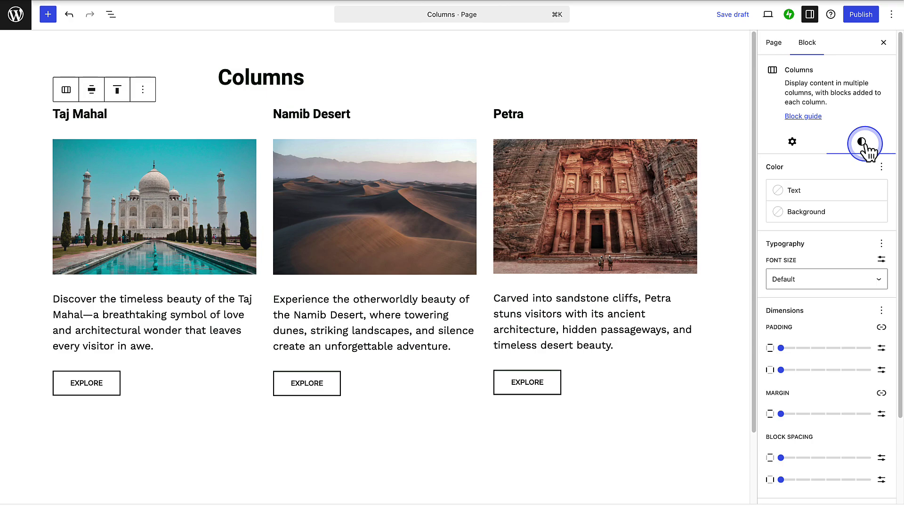
left_click(831, 212)
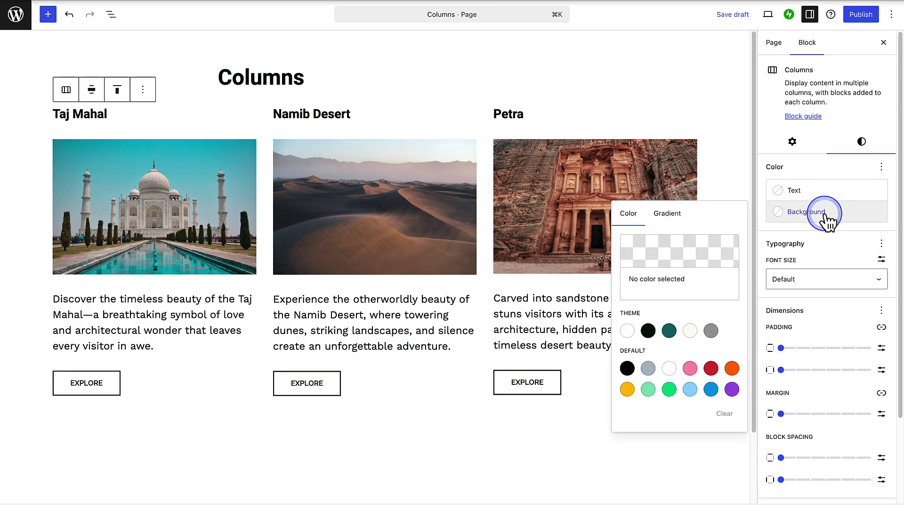
left_click(691, 329)
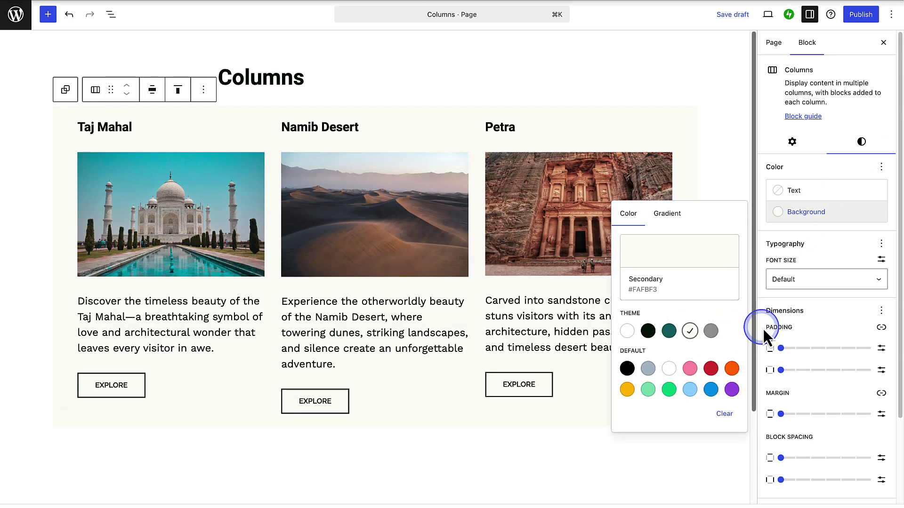
left_click(821, 323)
- Set both the vertical and the horizontal padding of the Columns block to 6
scroll(888, 302, "down", 5)
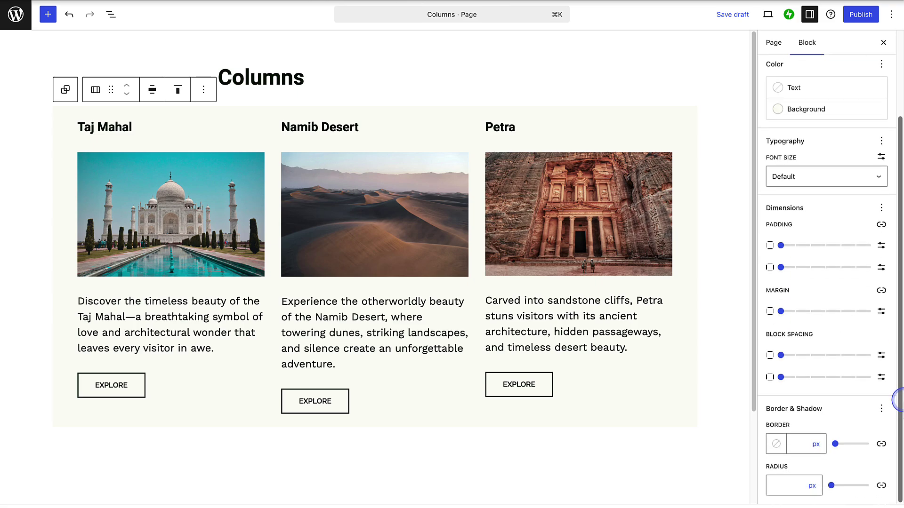
left_click(871, 246)
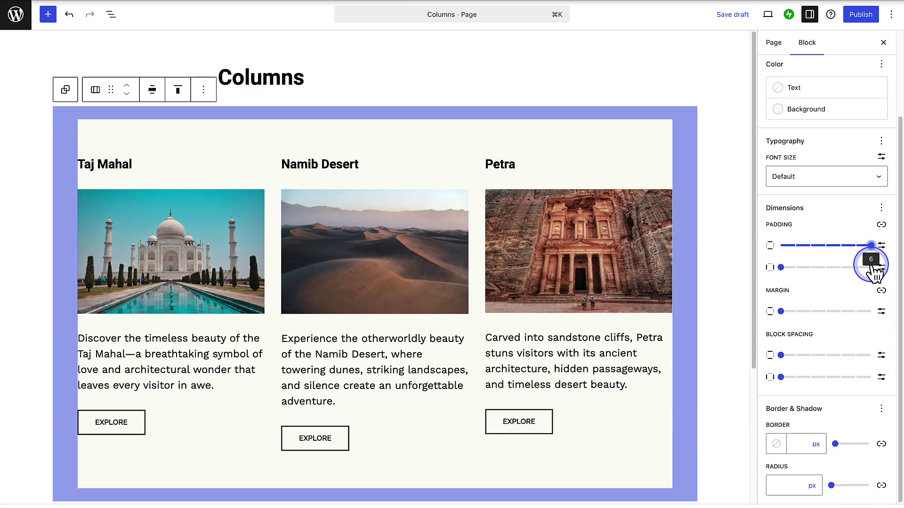
left_click(871, 268)
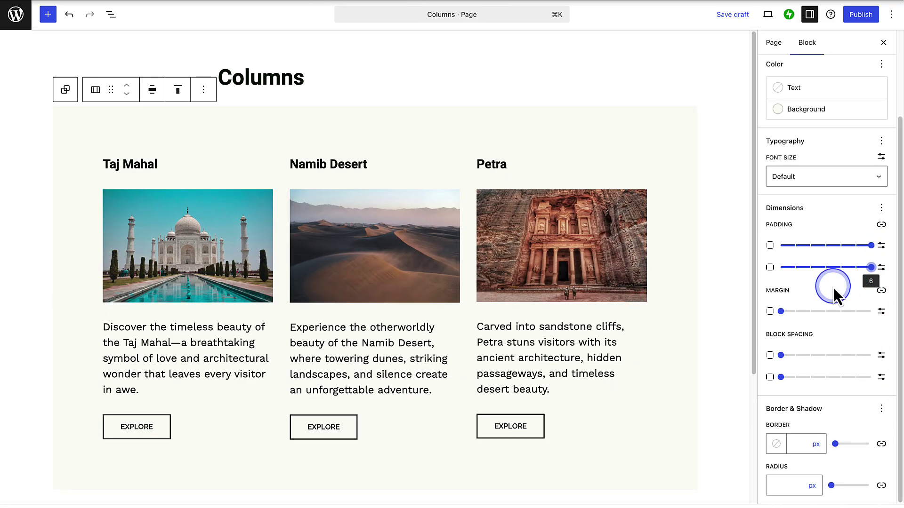
- Set the horizontal block spacing of the Columns block to 4
left_click(856, 377)
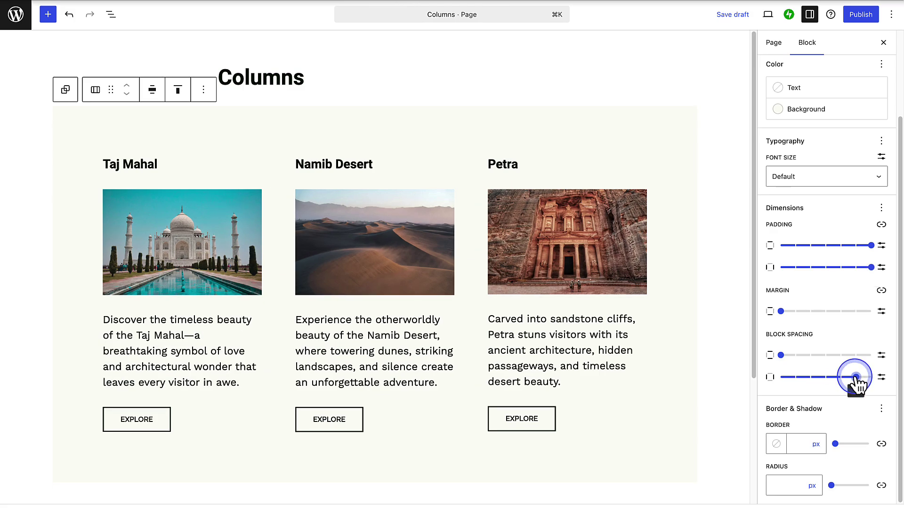
left_click_drag(856, 377, 843, 378)
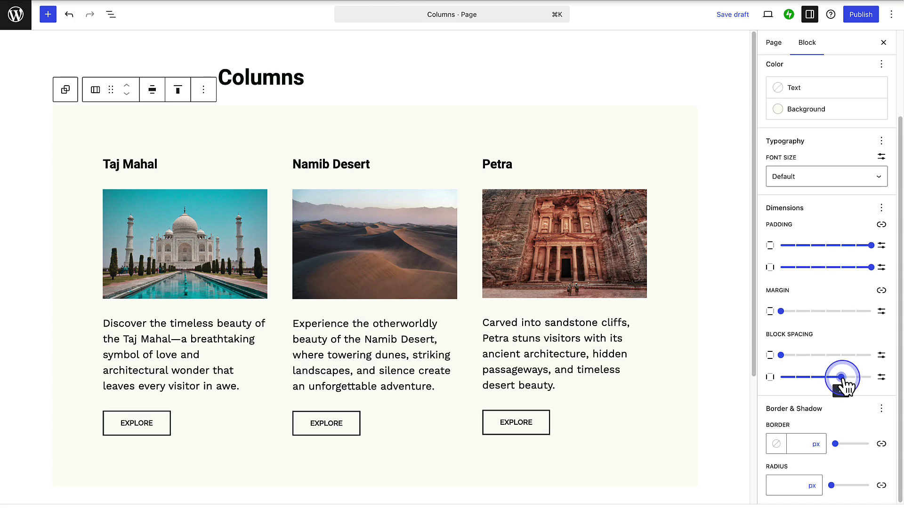
- Give the Columns block a 5 px border and a border radius of 50 px
left_click(797, 444)
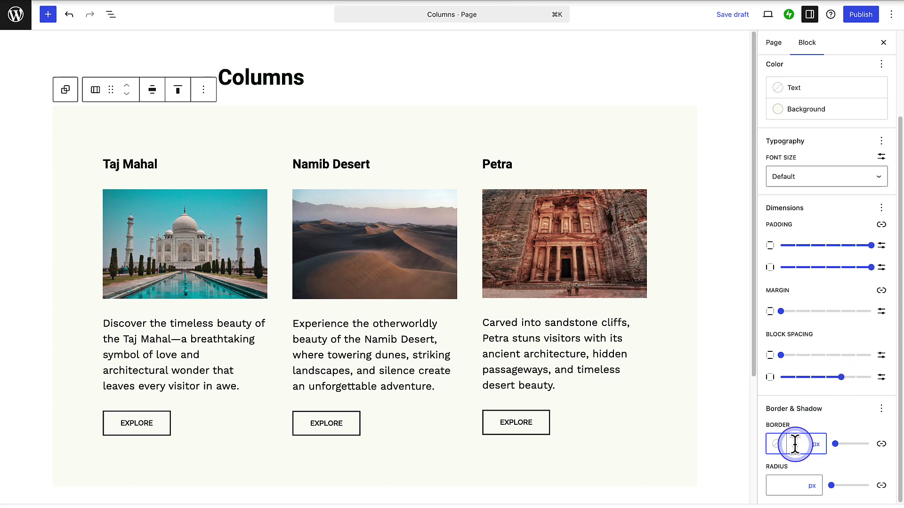
left_click(774, 444)
type("5")
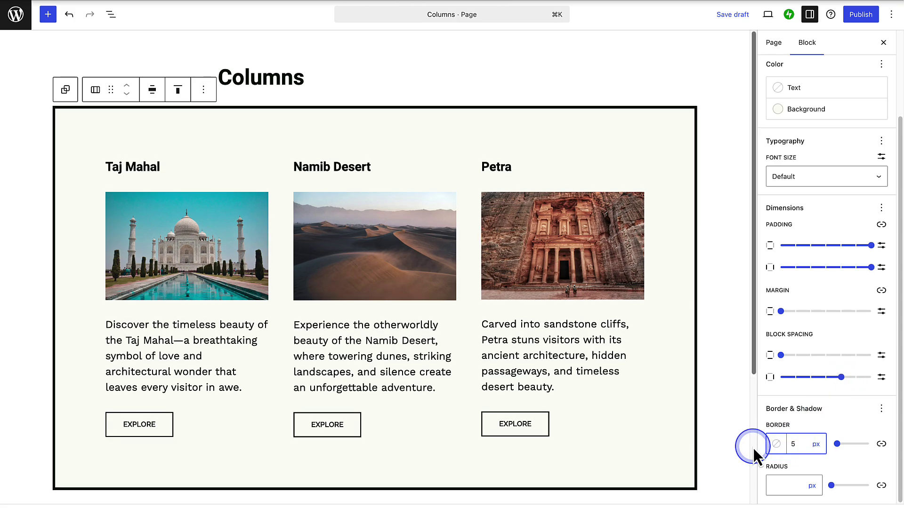
left_click(773, 485)
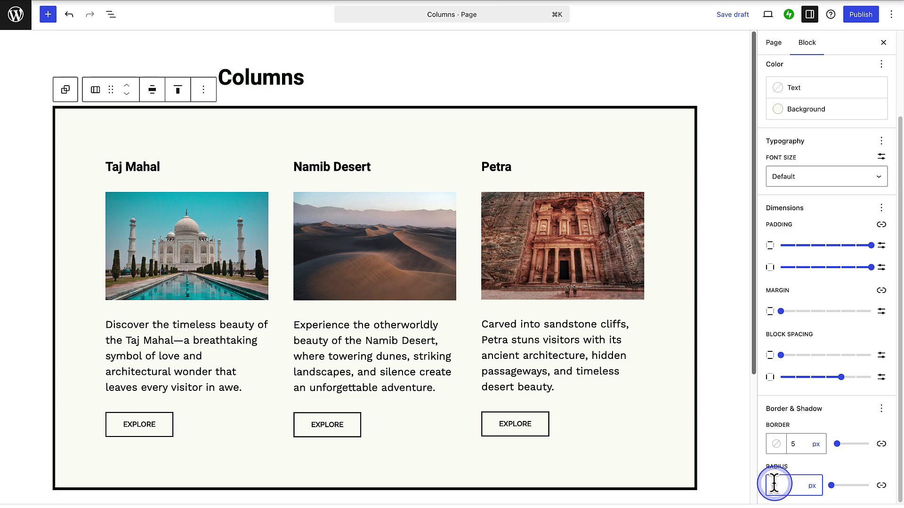
type("50")
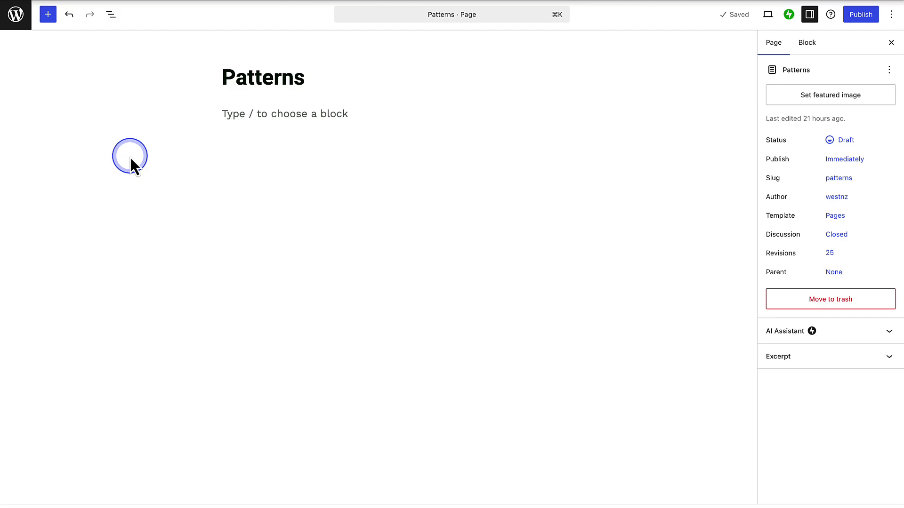
- Browse the block patterns in the About category for the Patterns page
left_click(88, 37)
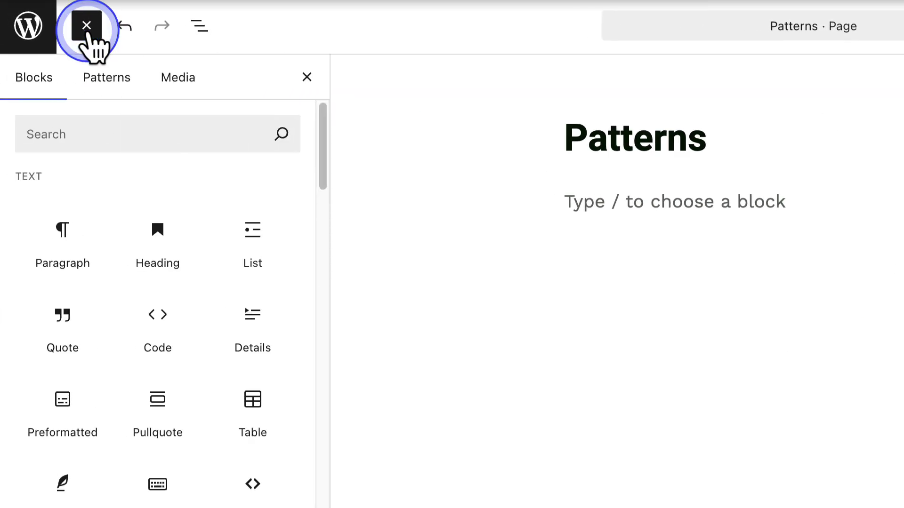
left_click(109, 79)
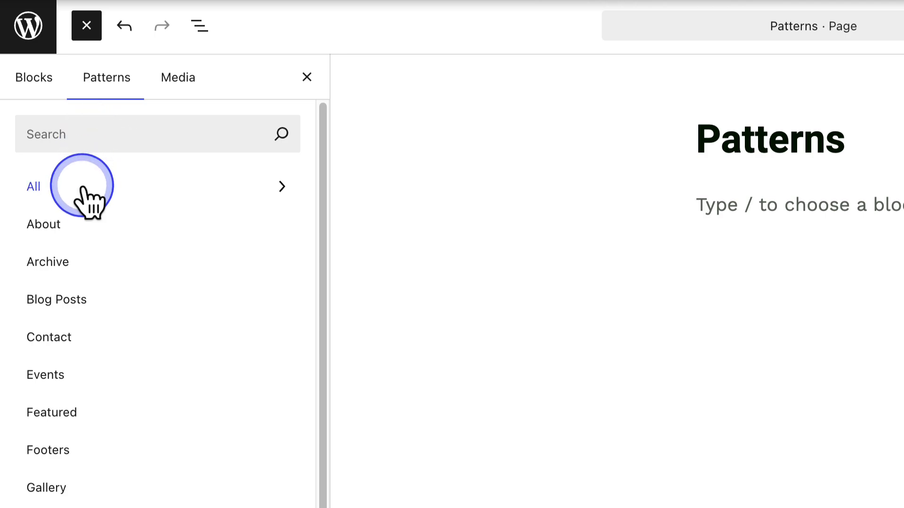
left_click(81, 222)
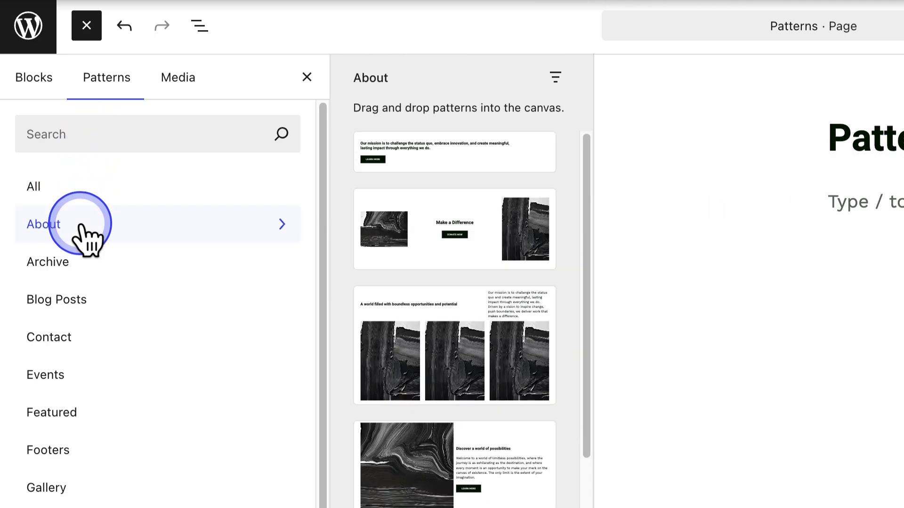
- Search the available blocks for "Columns" and insert the pattern "Store: Featured products in four columns" into the page
left_click(37, 81)
left_click(33, 134)
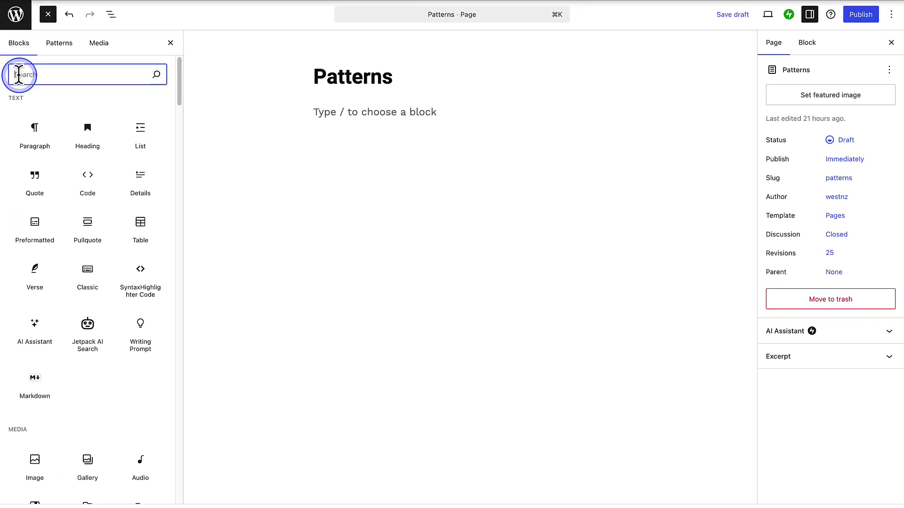
type("Columns")
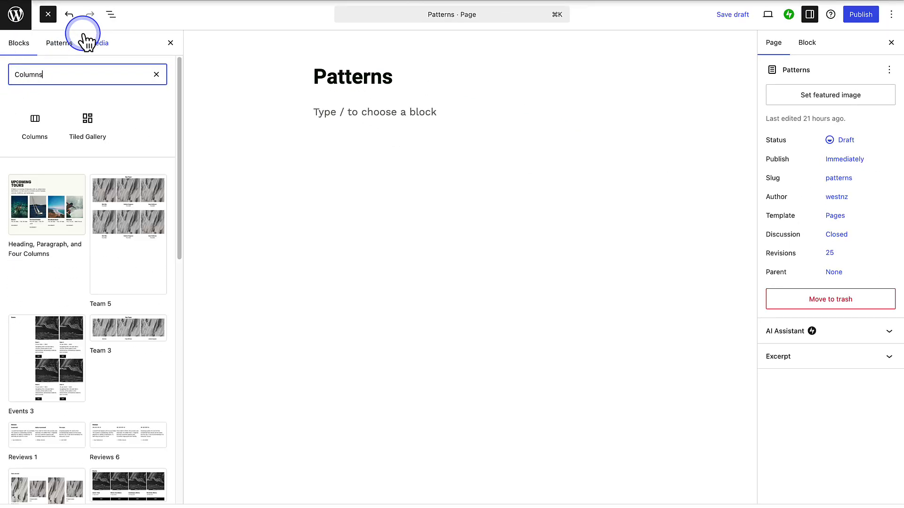
left_click(179, 129)
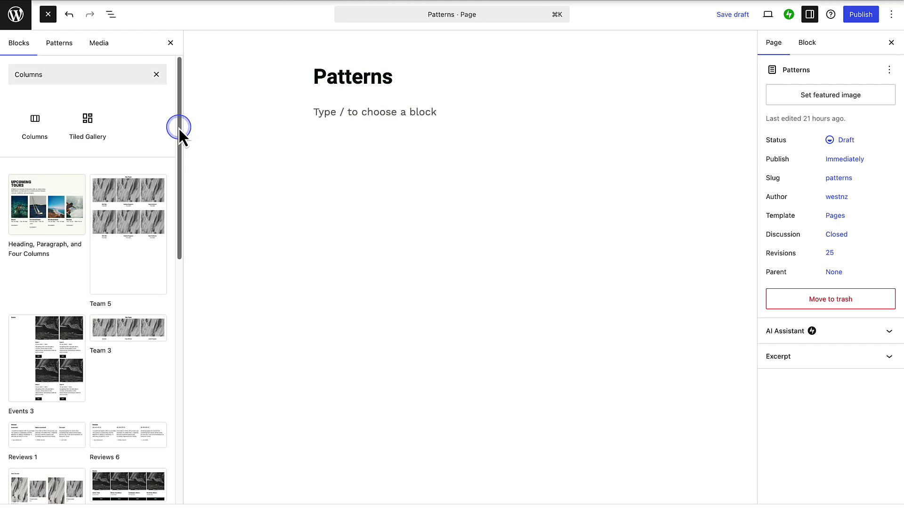
left_click_drag(179, 129, 185, 243)
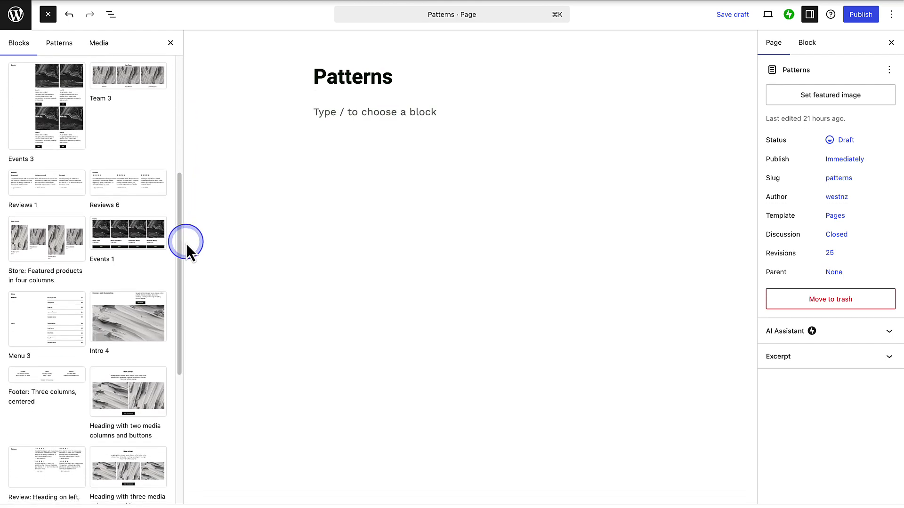
left_click(66, 230)
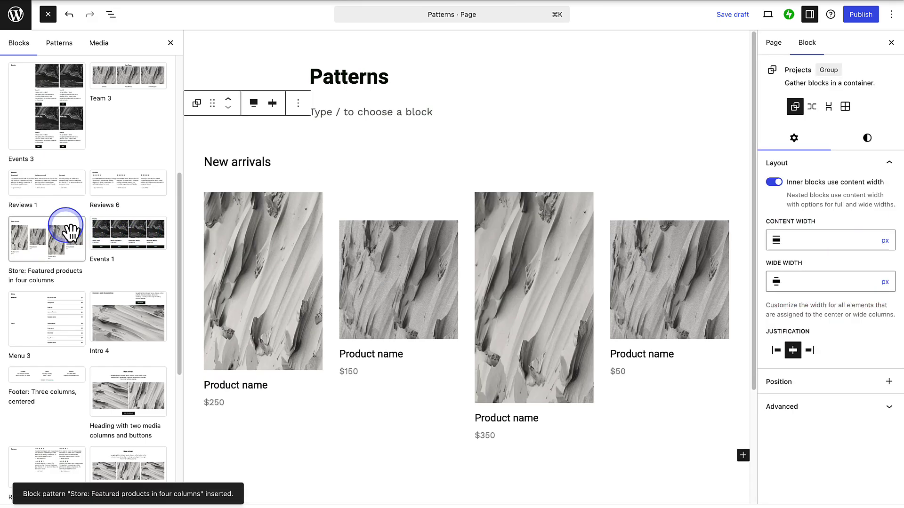
left_click(171, 43)
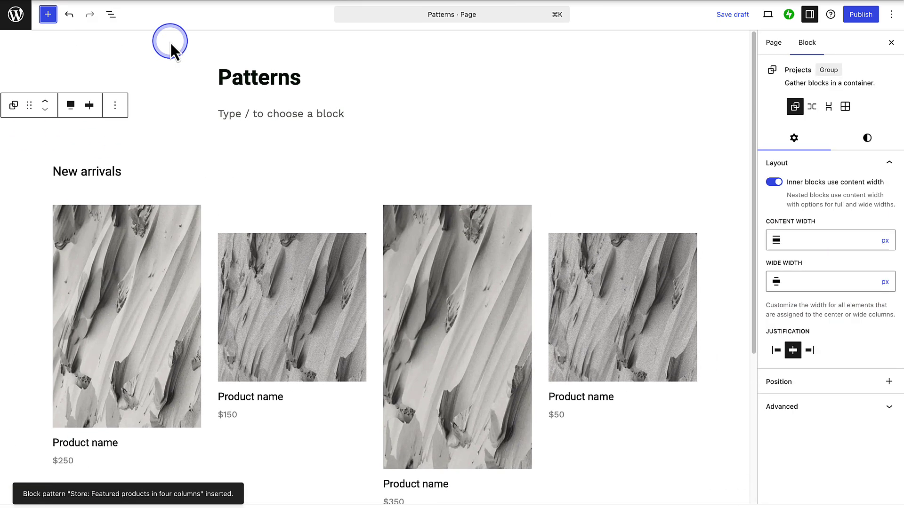
- Replace the first product image under New arrivals with the koi fish and wisteria painting from the Media Library
scroll(178, 106, "down", 3)
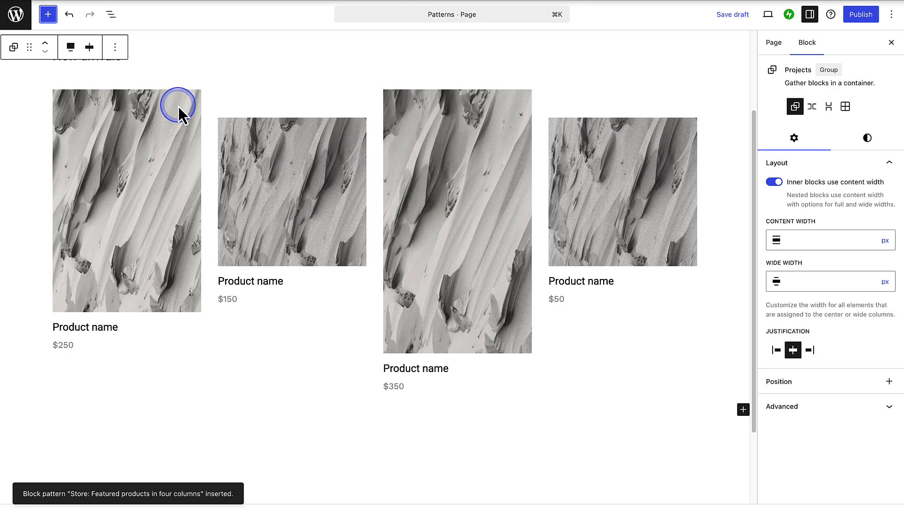
left_click(107, 145)
left_click(293, 76)
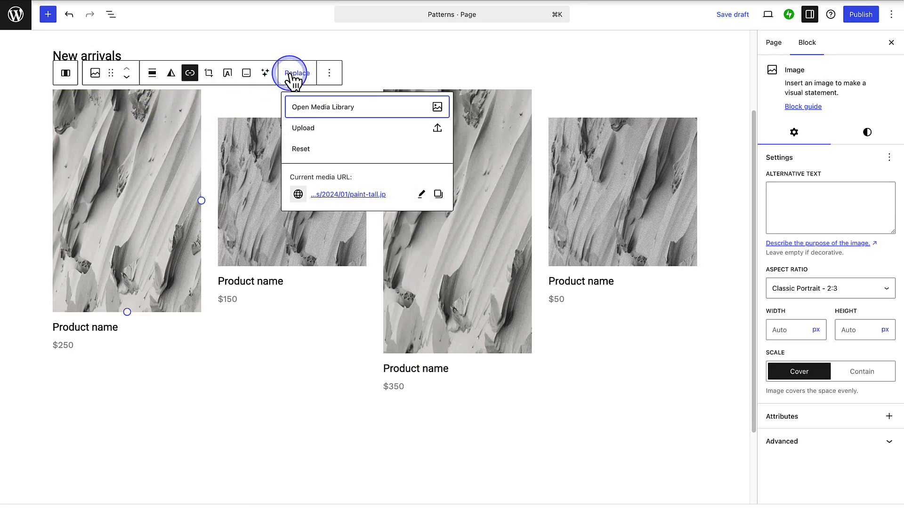
left_click(313, 113)
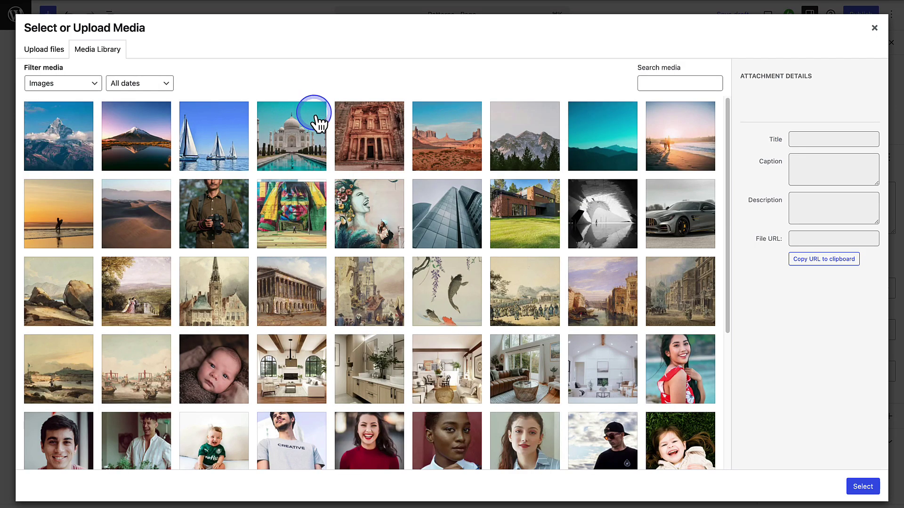
left_click(462, 283)
left_click(864, 489)
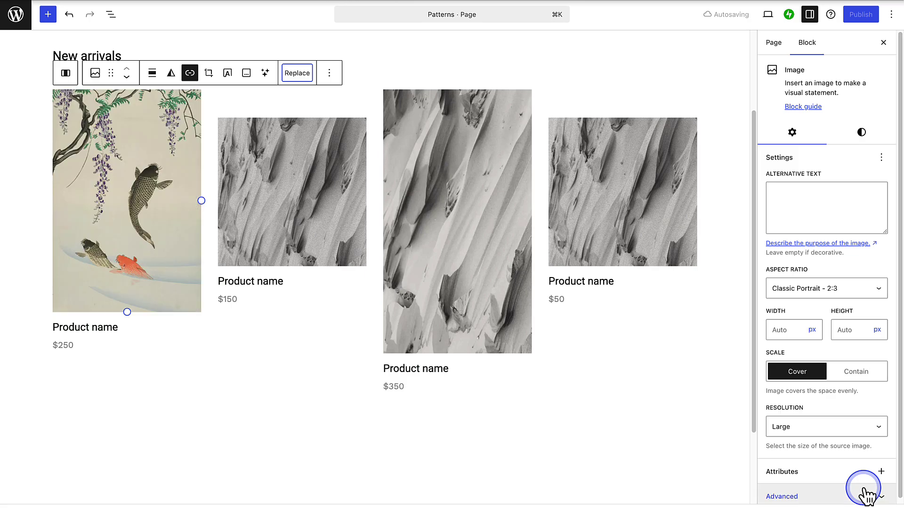